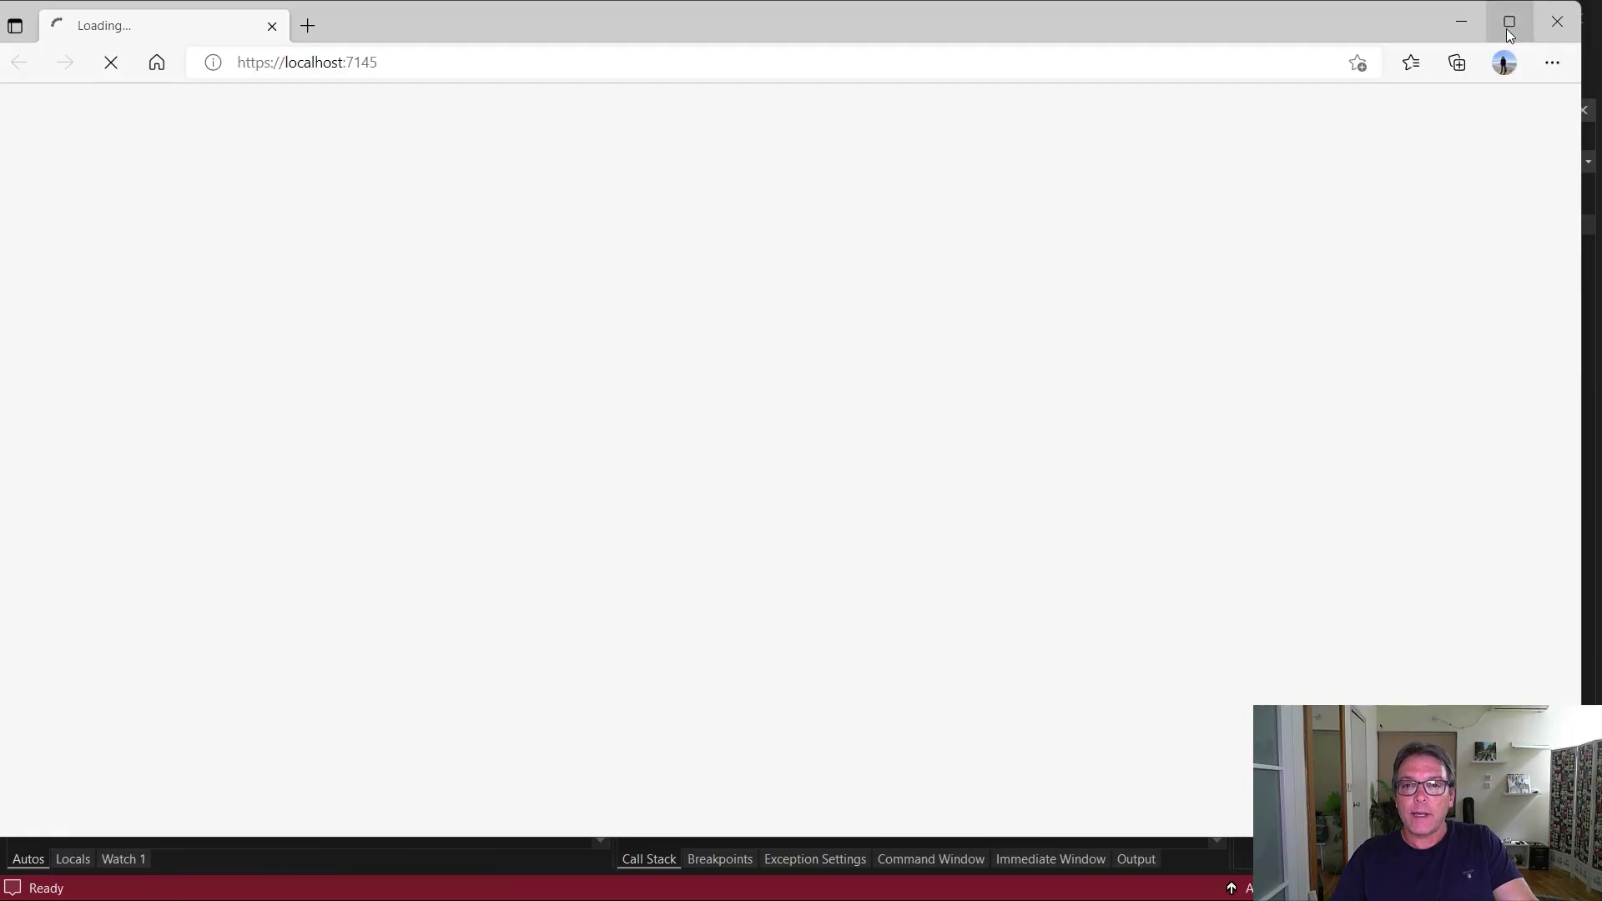
- Maximize the Edge window showing the app's welcome page at localhost:7145
click(1508, 20)
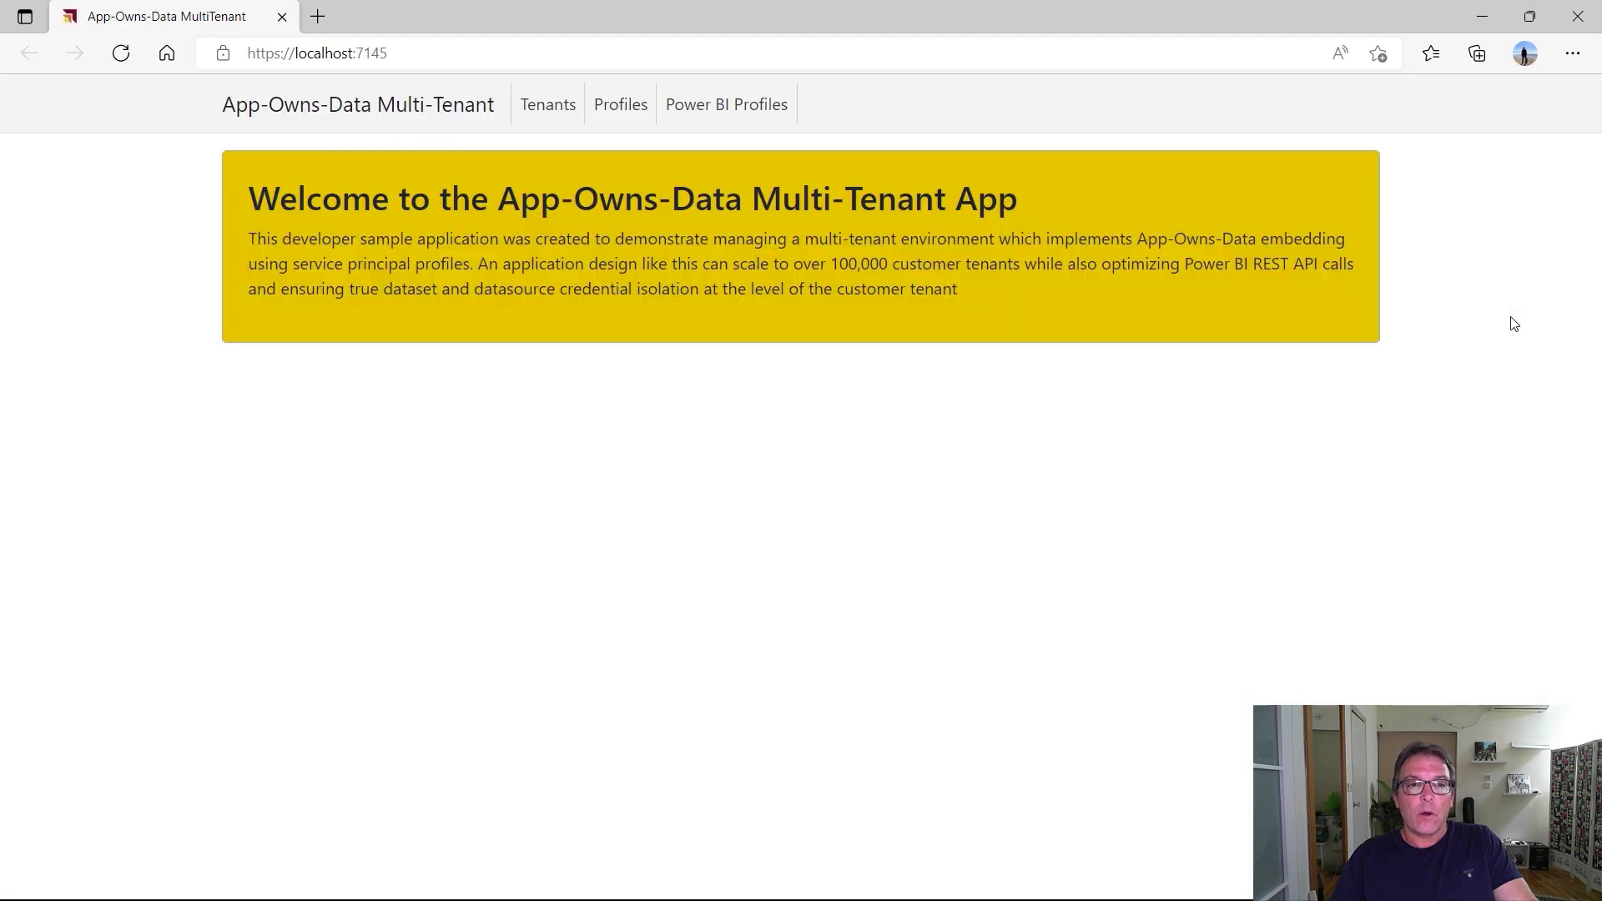
- Go to the empty Tenants page and choose Onboard New Tenant
click(542, 113)
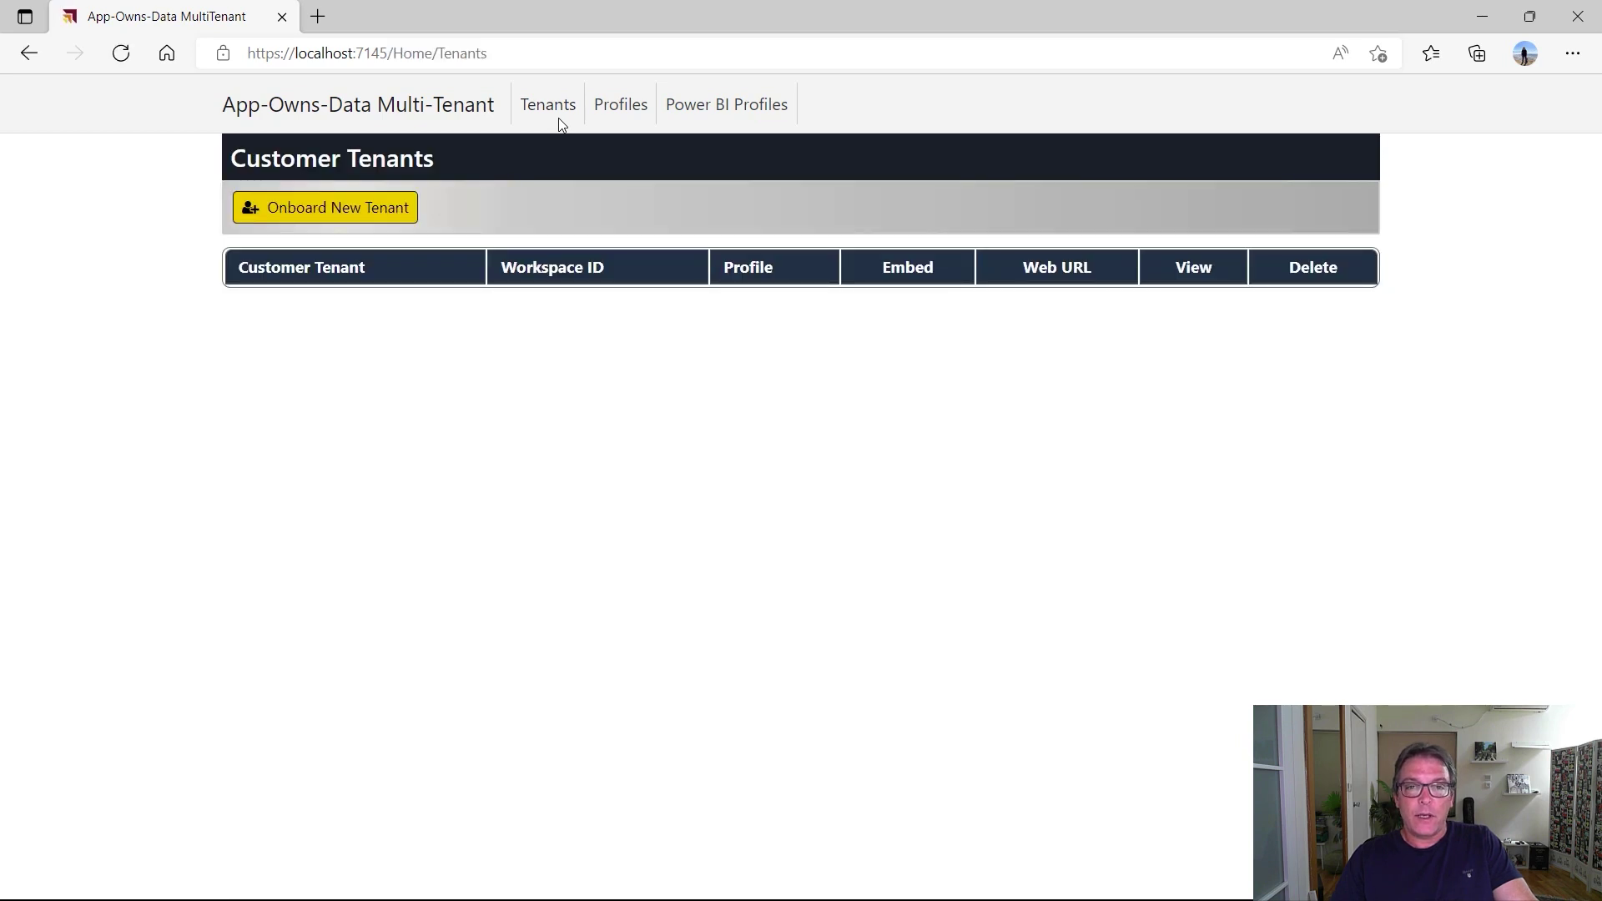
click(383, 214)
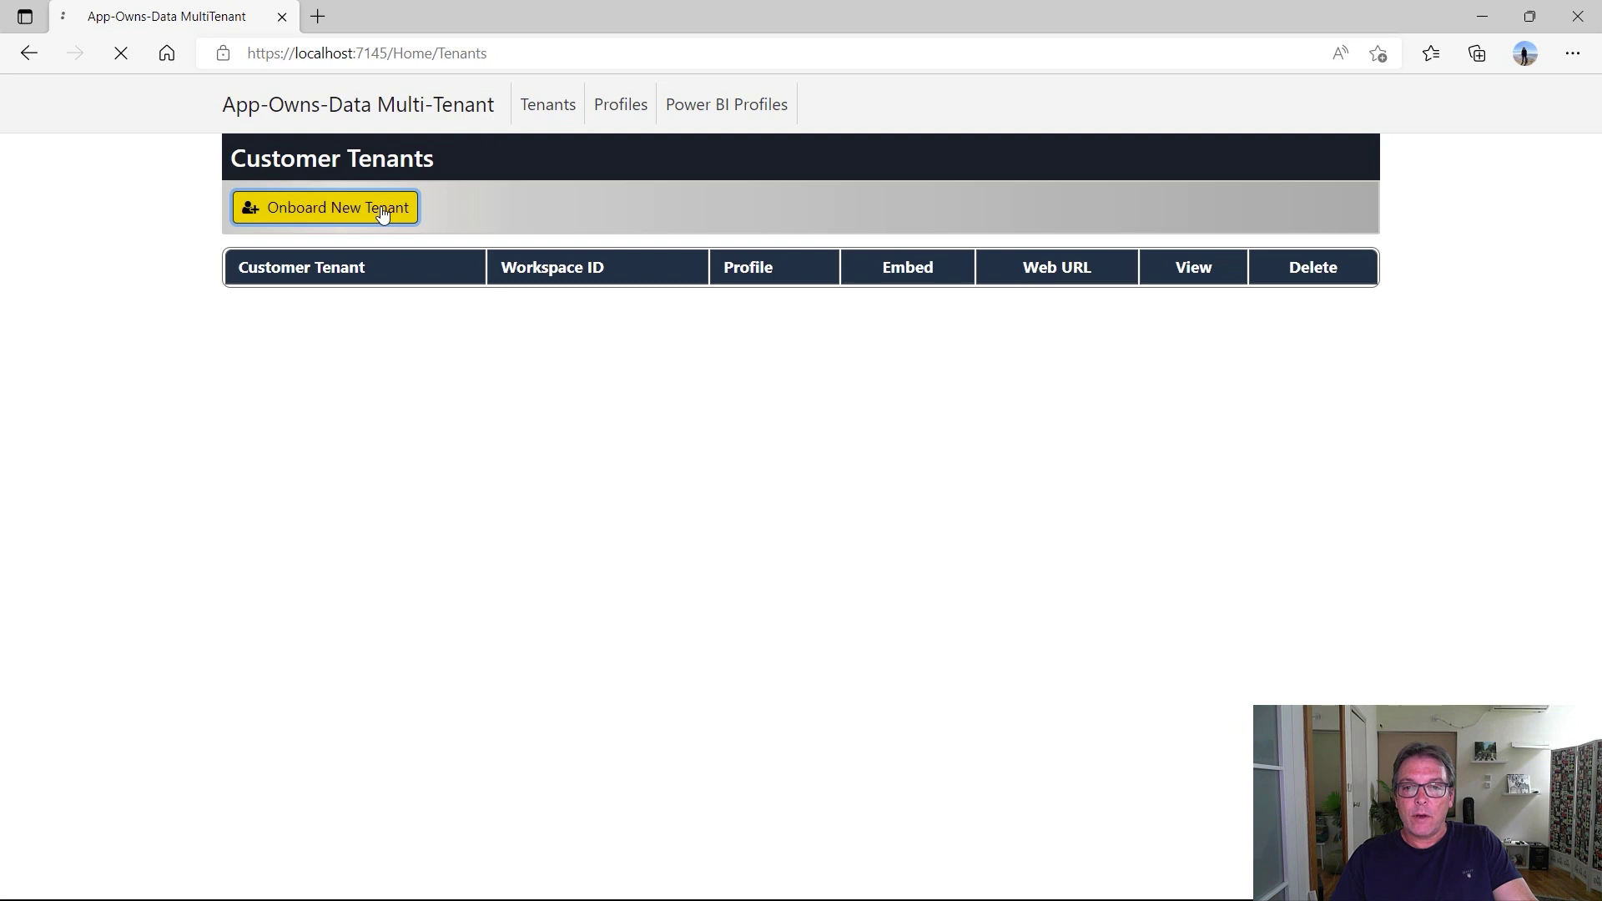
- Create a tenant named Aviv1 with the default new profile and workspace settings
drag(690, 229, 542, 226)
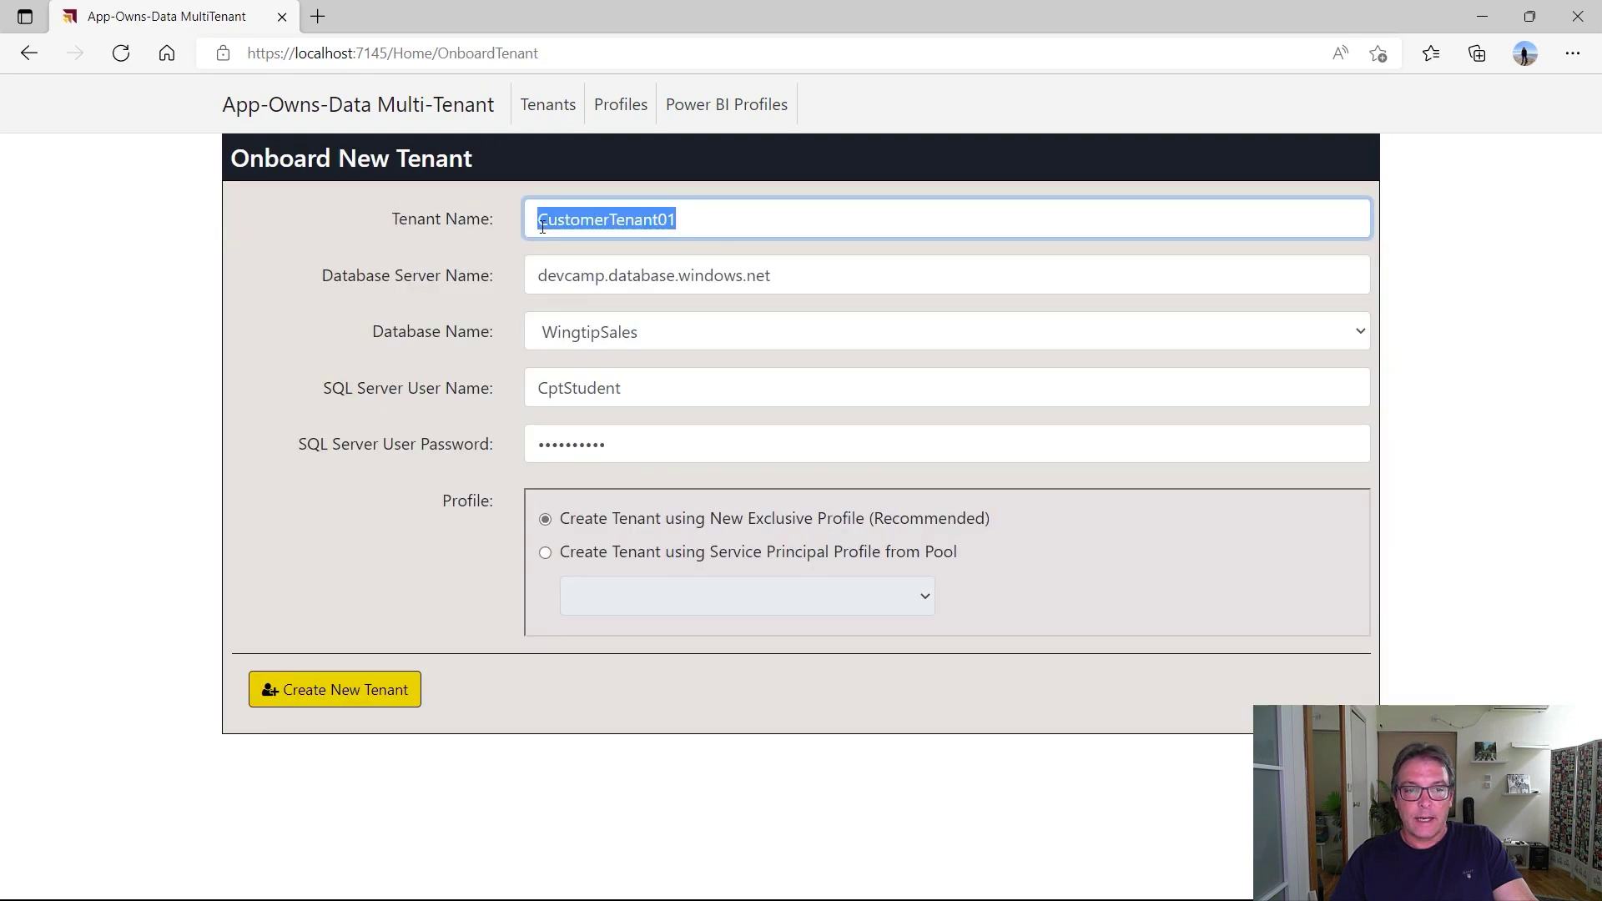
text(A)
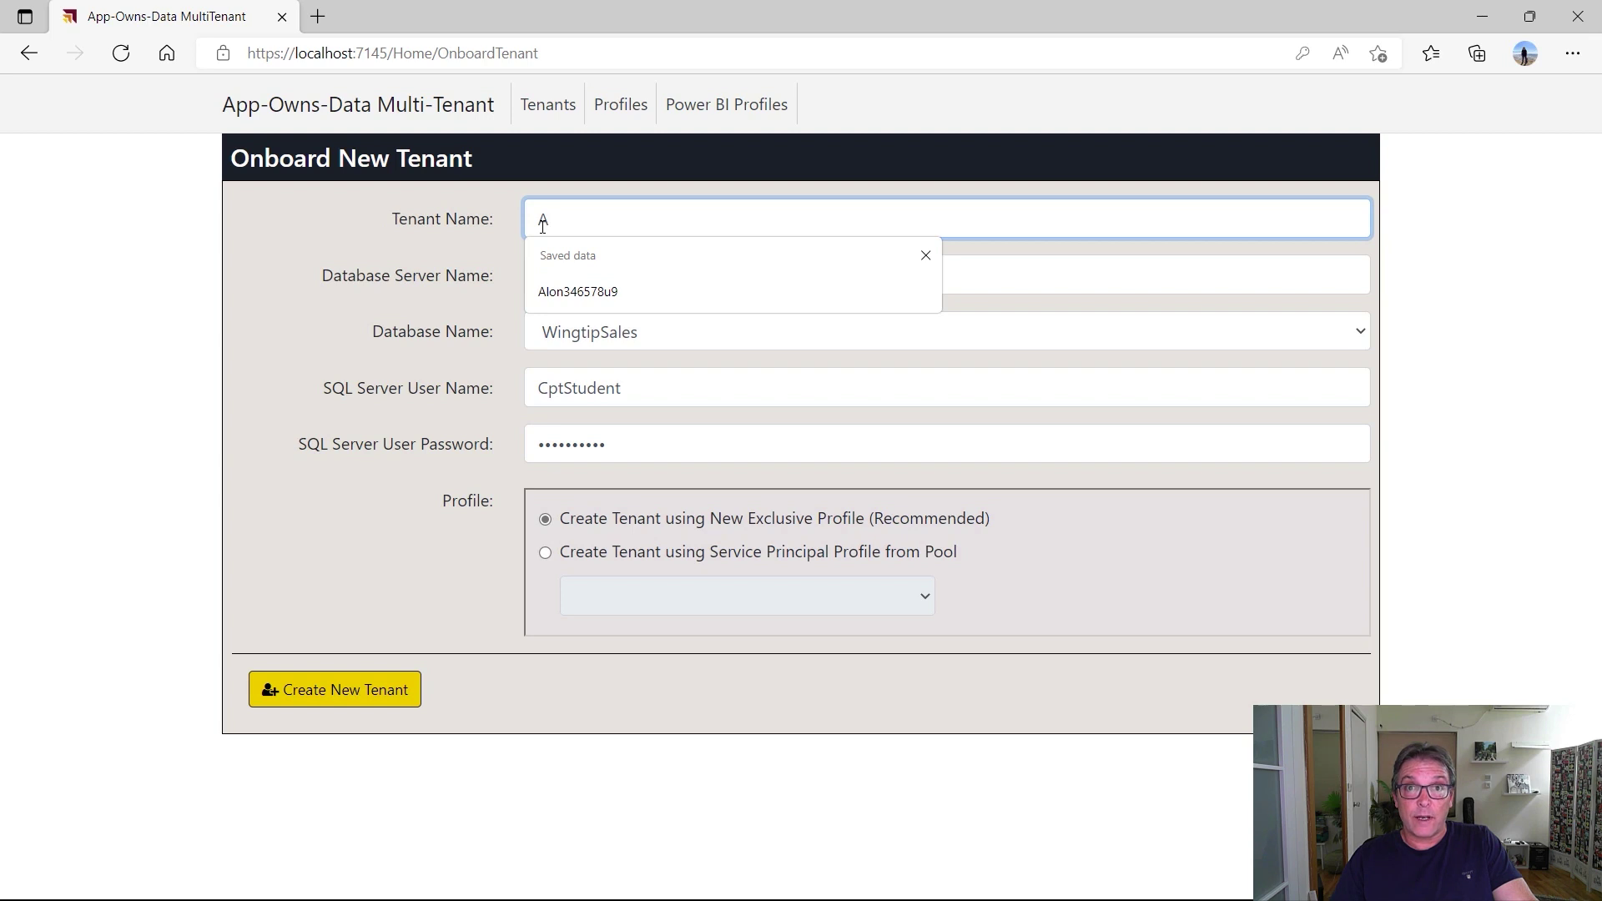
text(viv1)
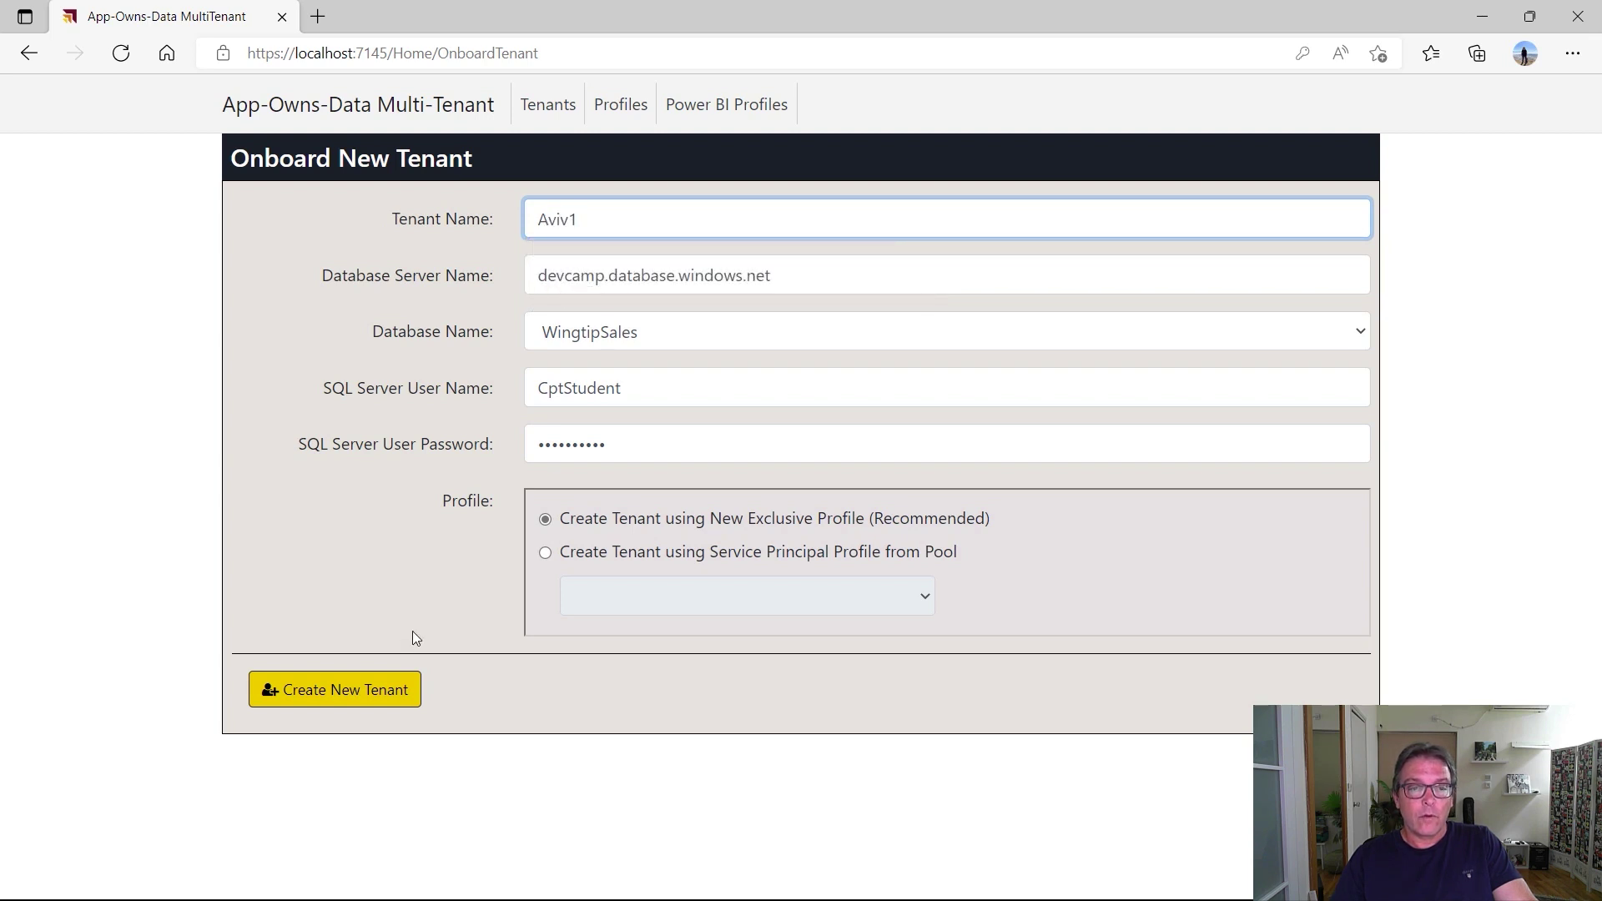
click(386, 686)
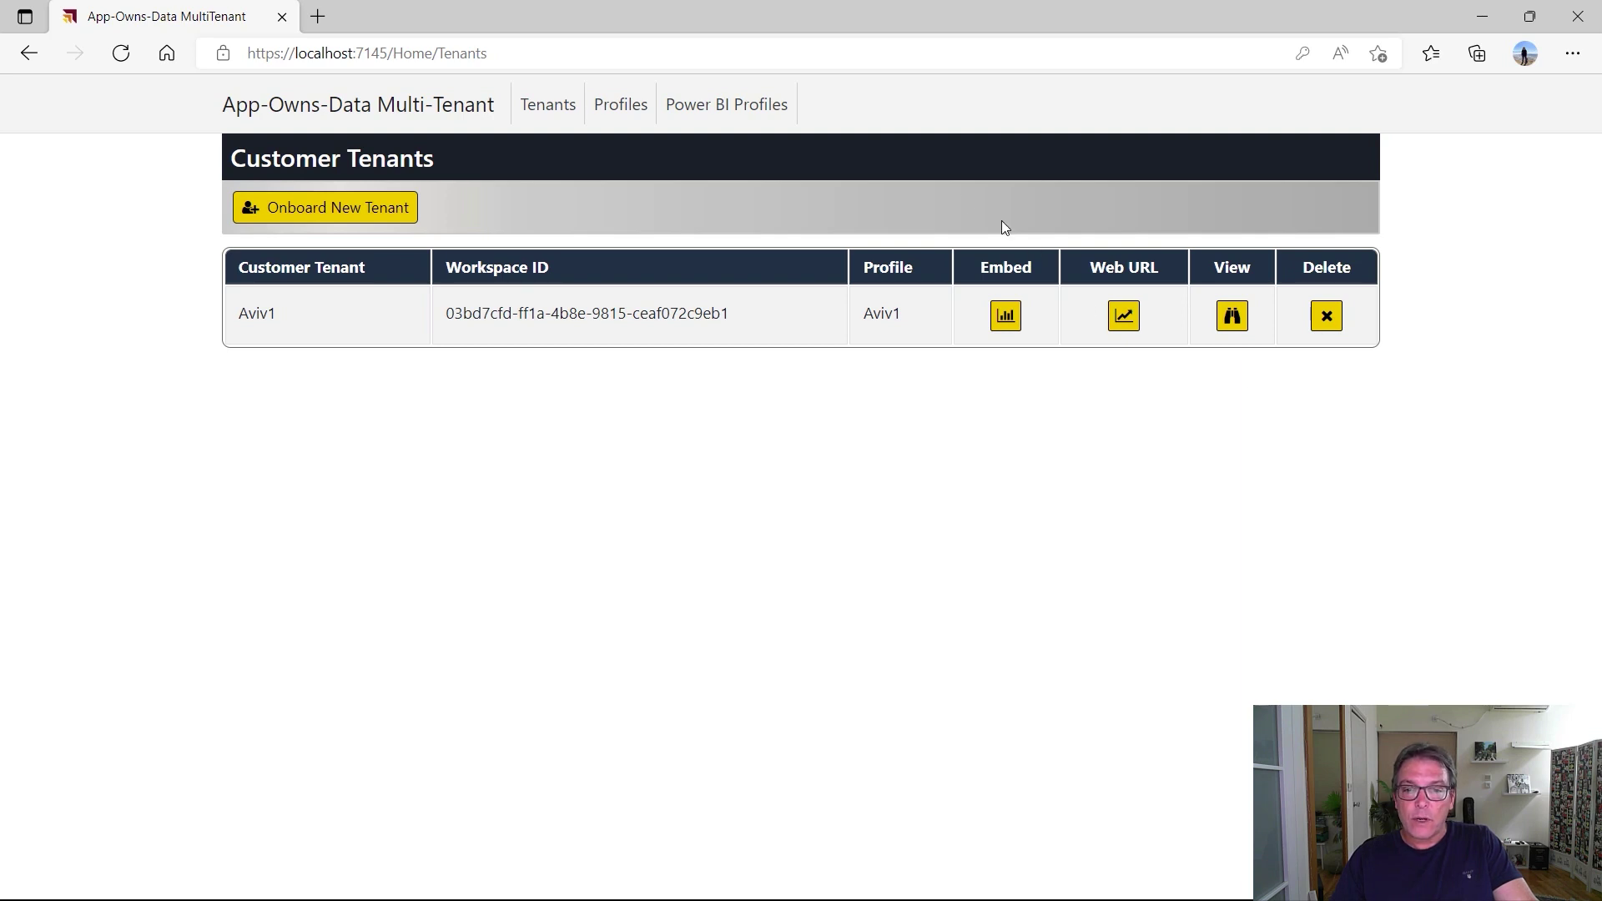
click(619, 114)
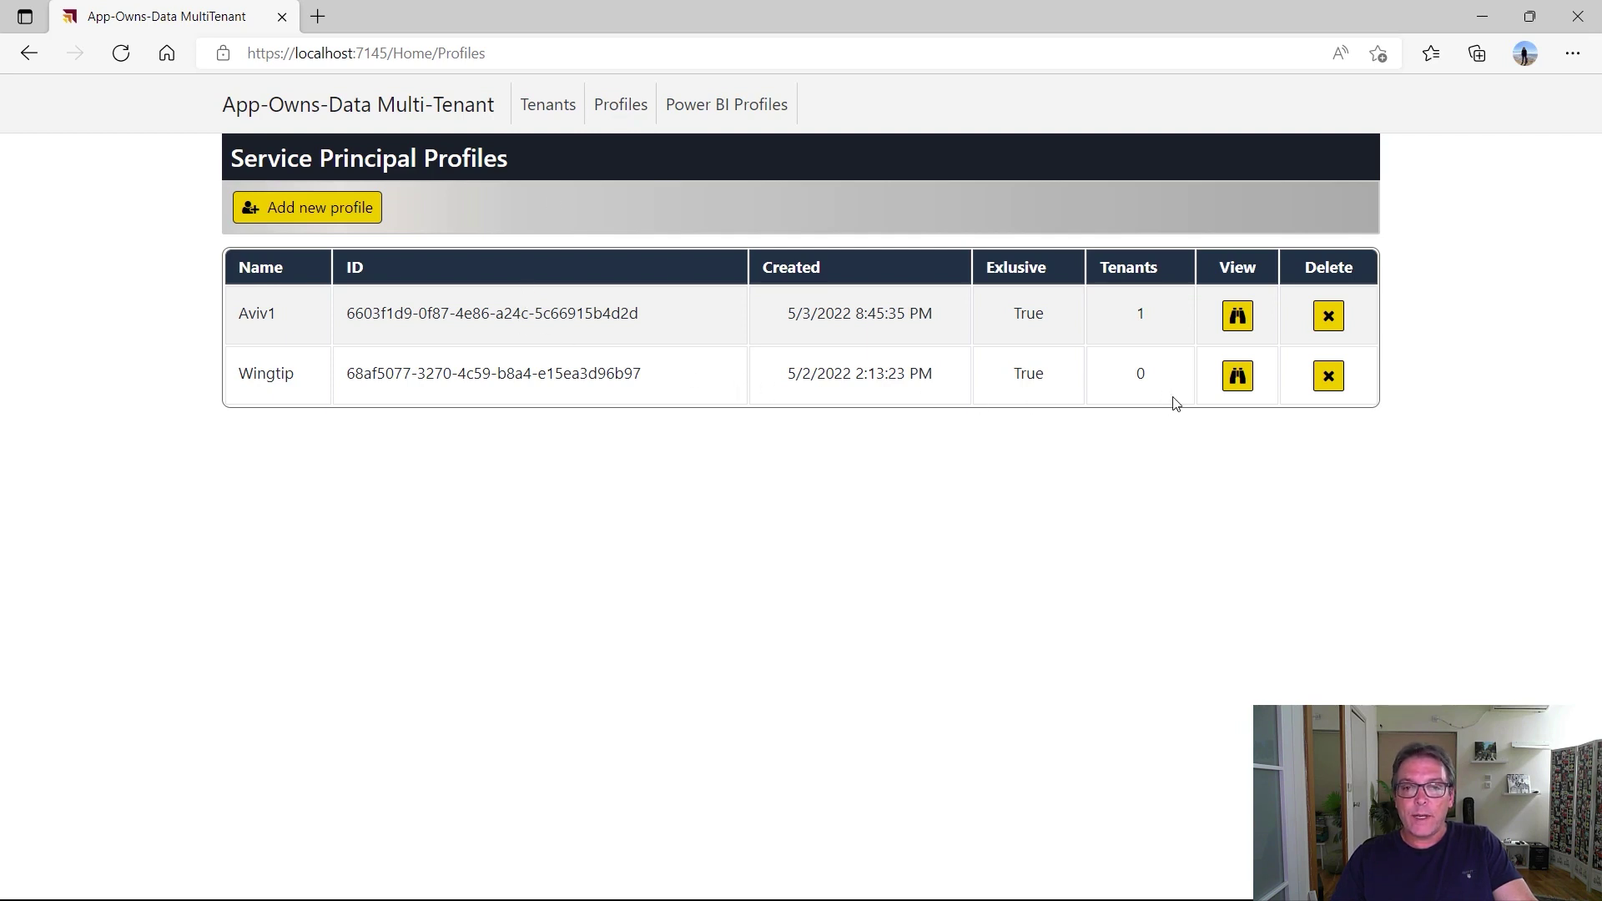
click(1240, 324)
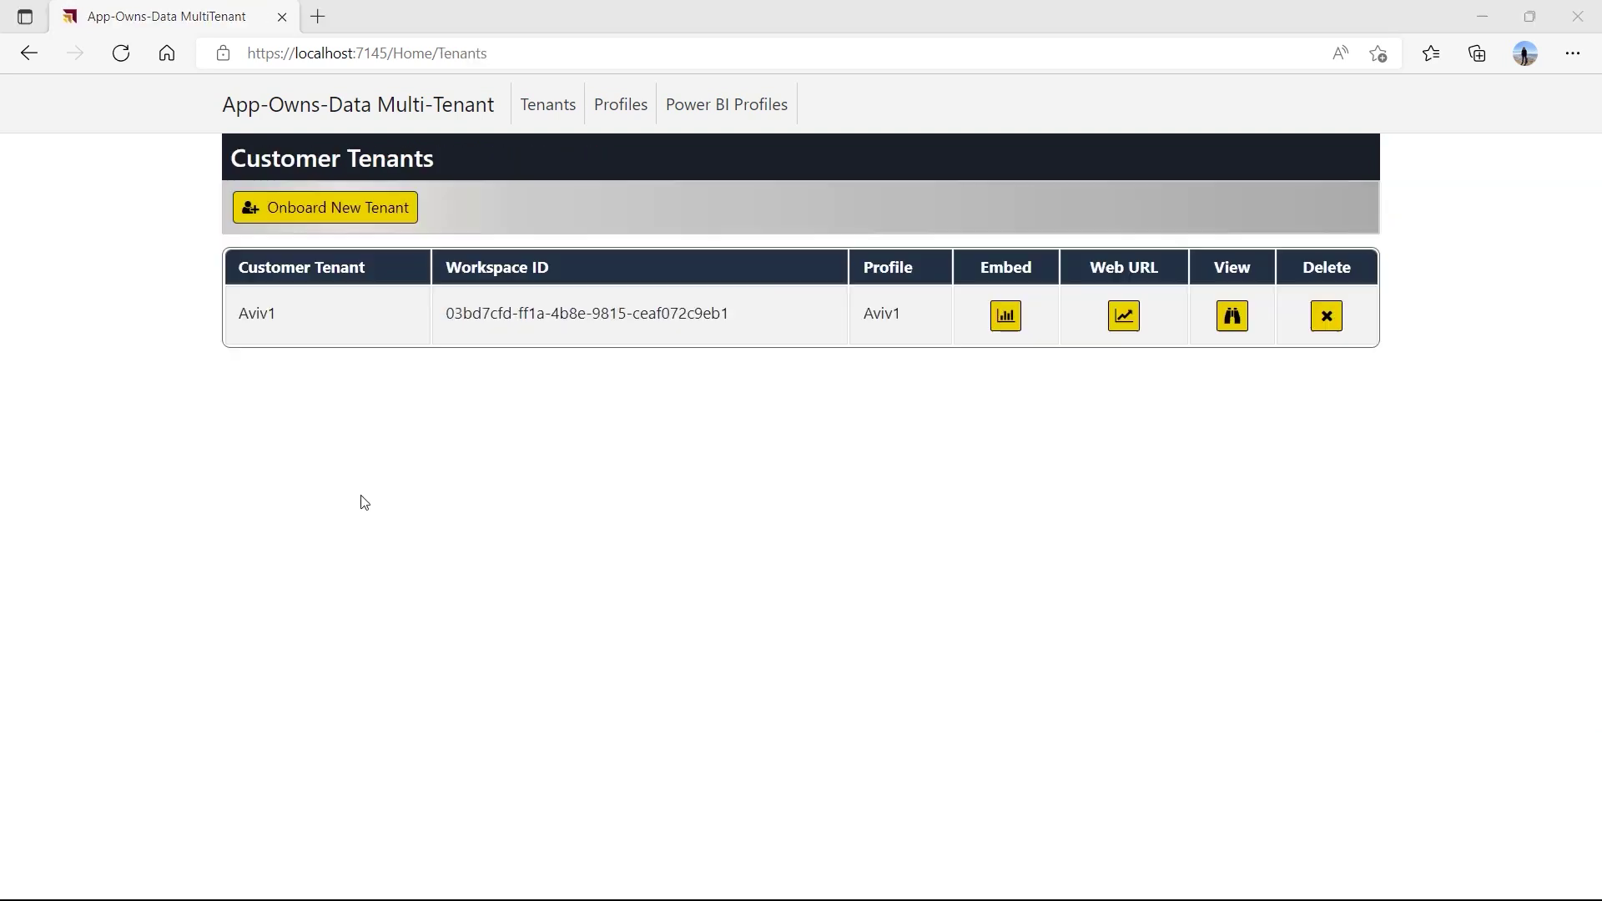
- Onboard tenant David1 on the ContosoSales database, then check the profiles list
click(347, 213)
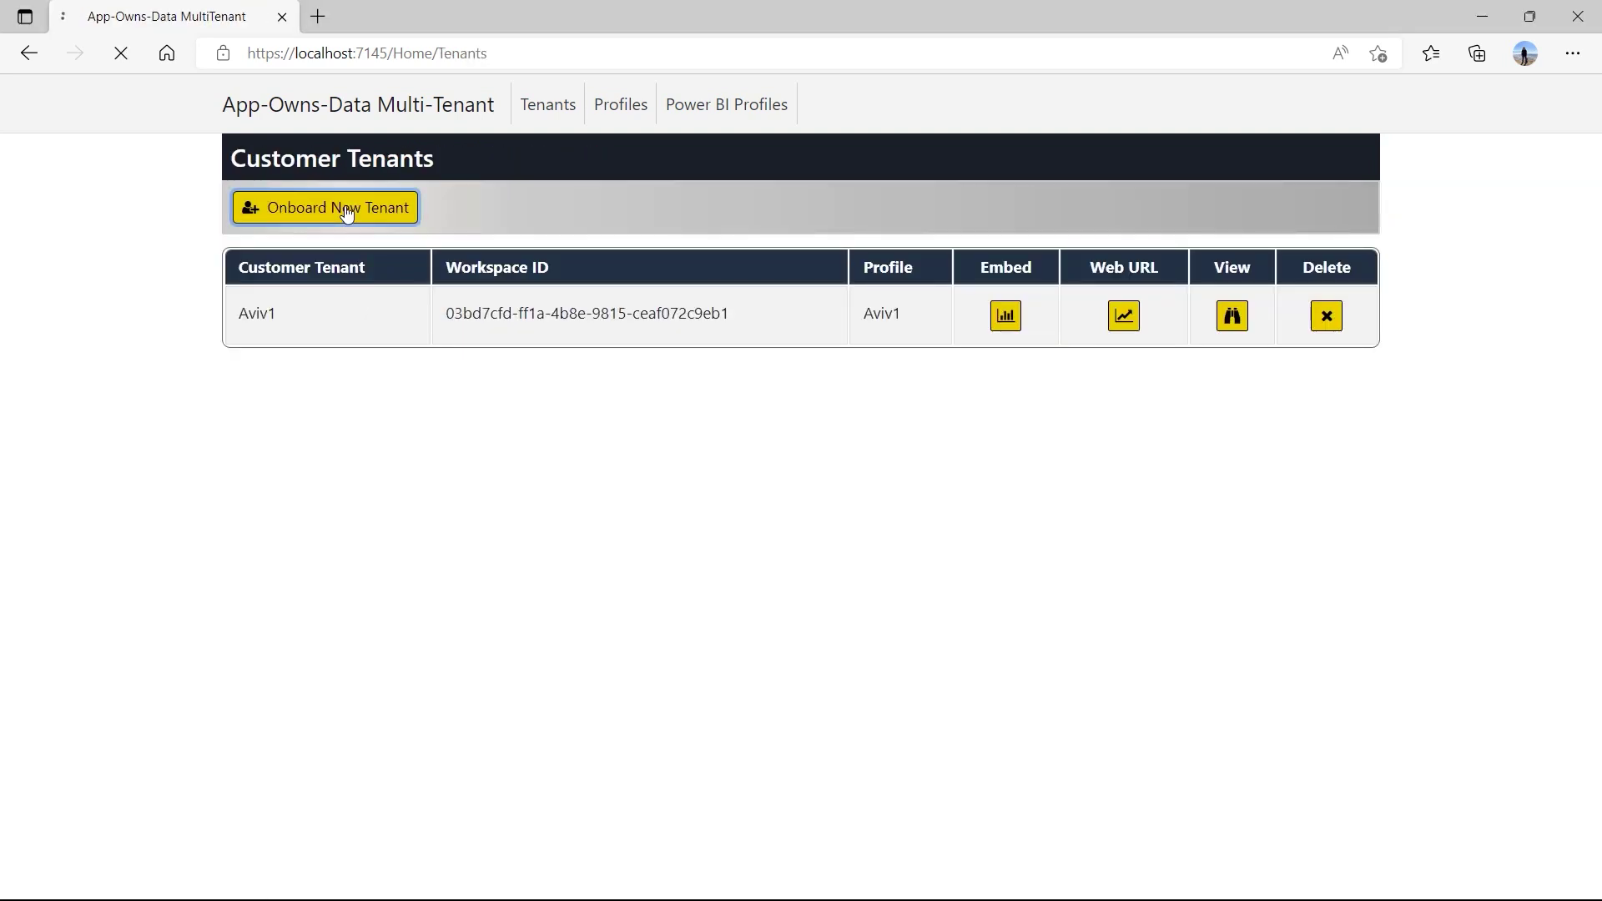
drag(680, 218, 518, 221)
text(D)
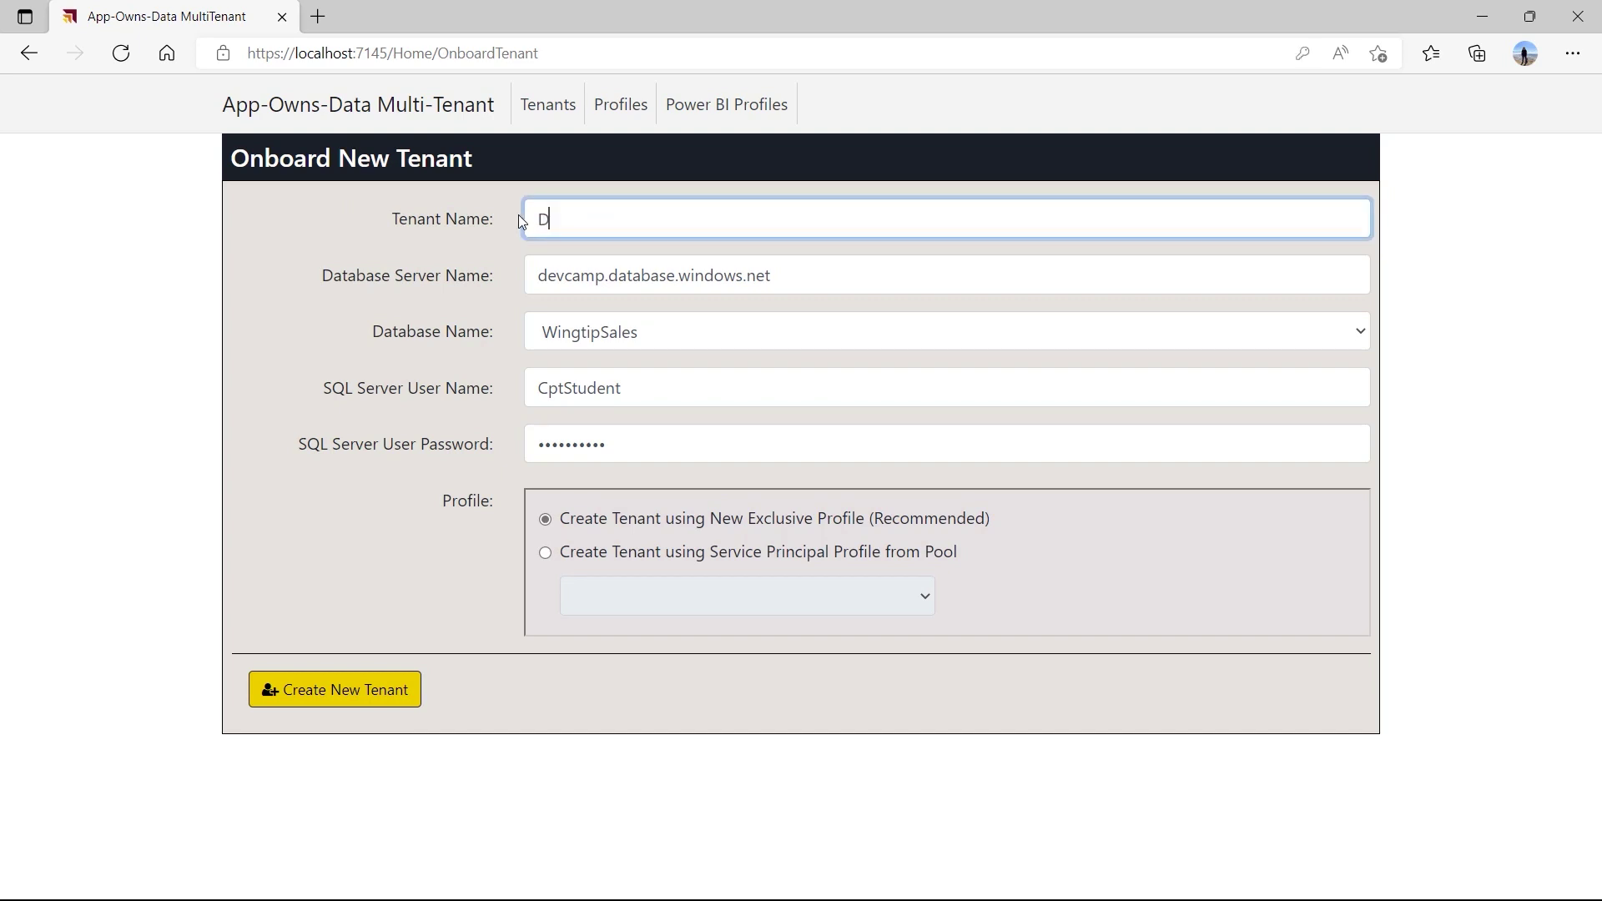
text(avid1)
click(661, 334)
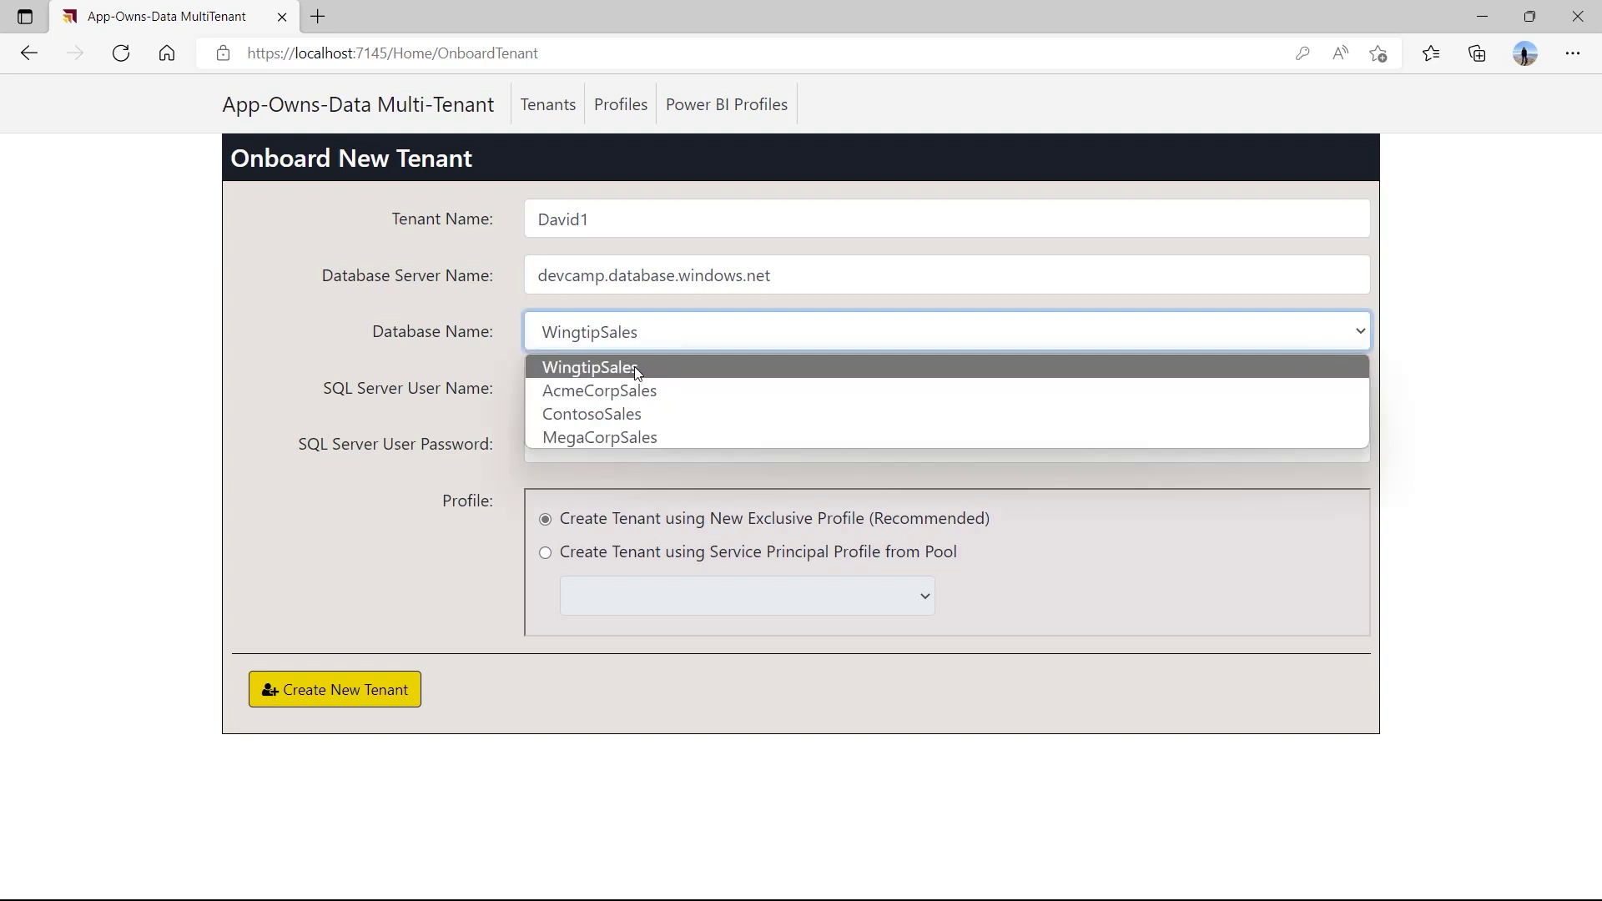
click(618, 413)
click(397, 677)
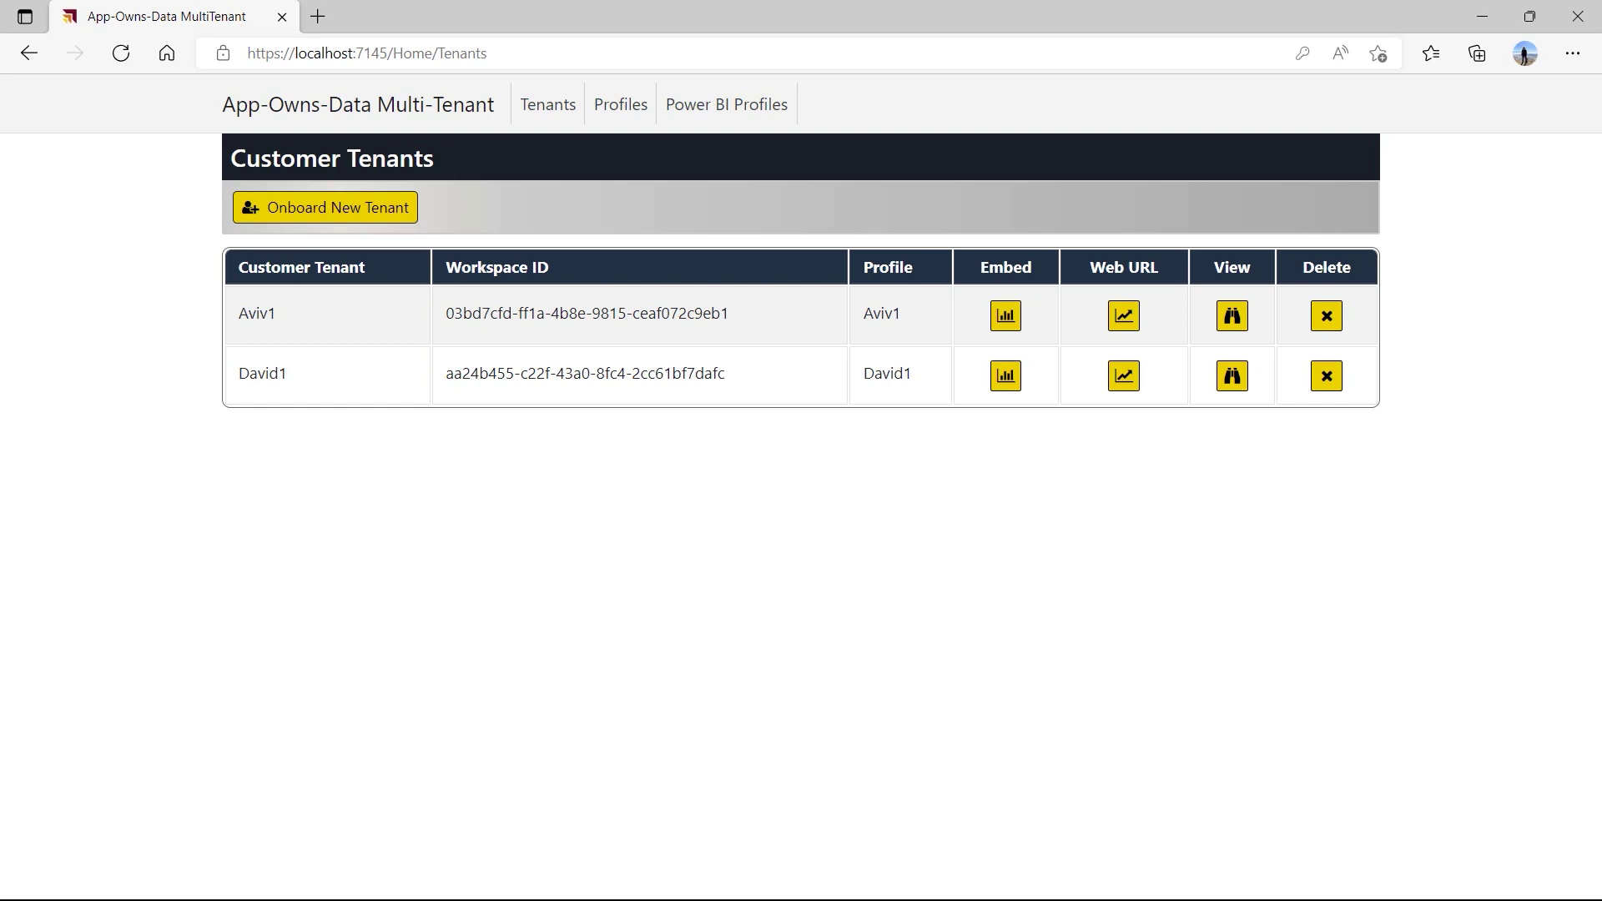
click(625, 111)
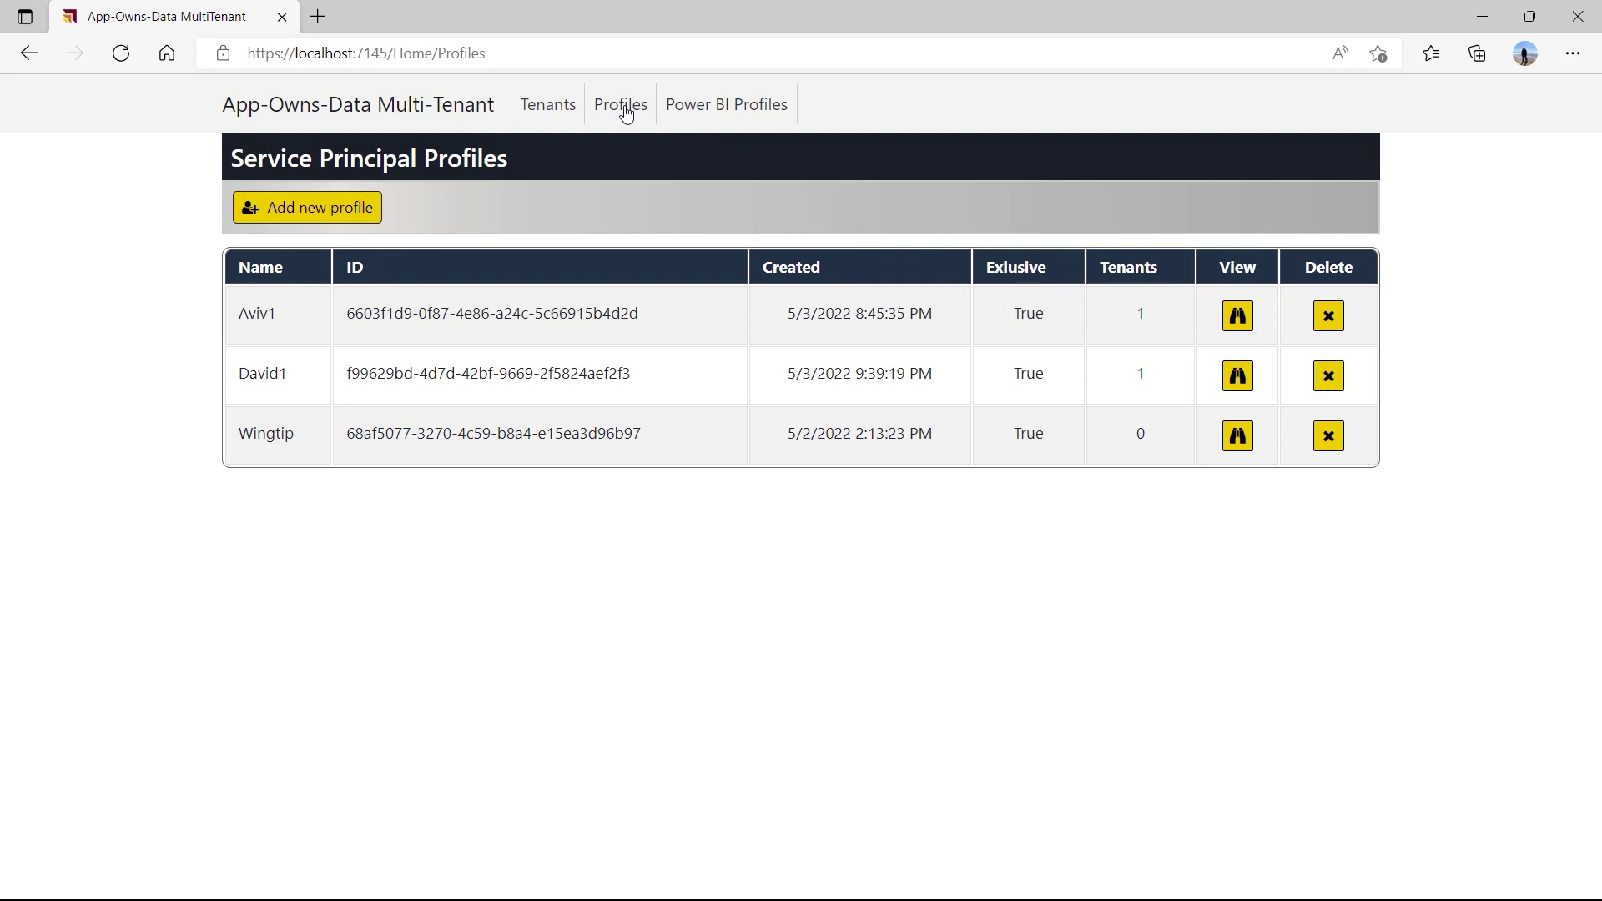
click(735, 115)
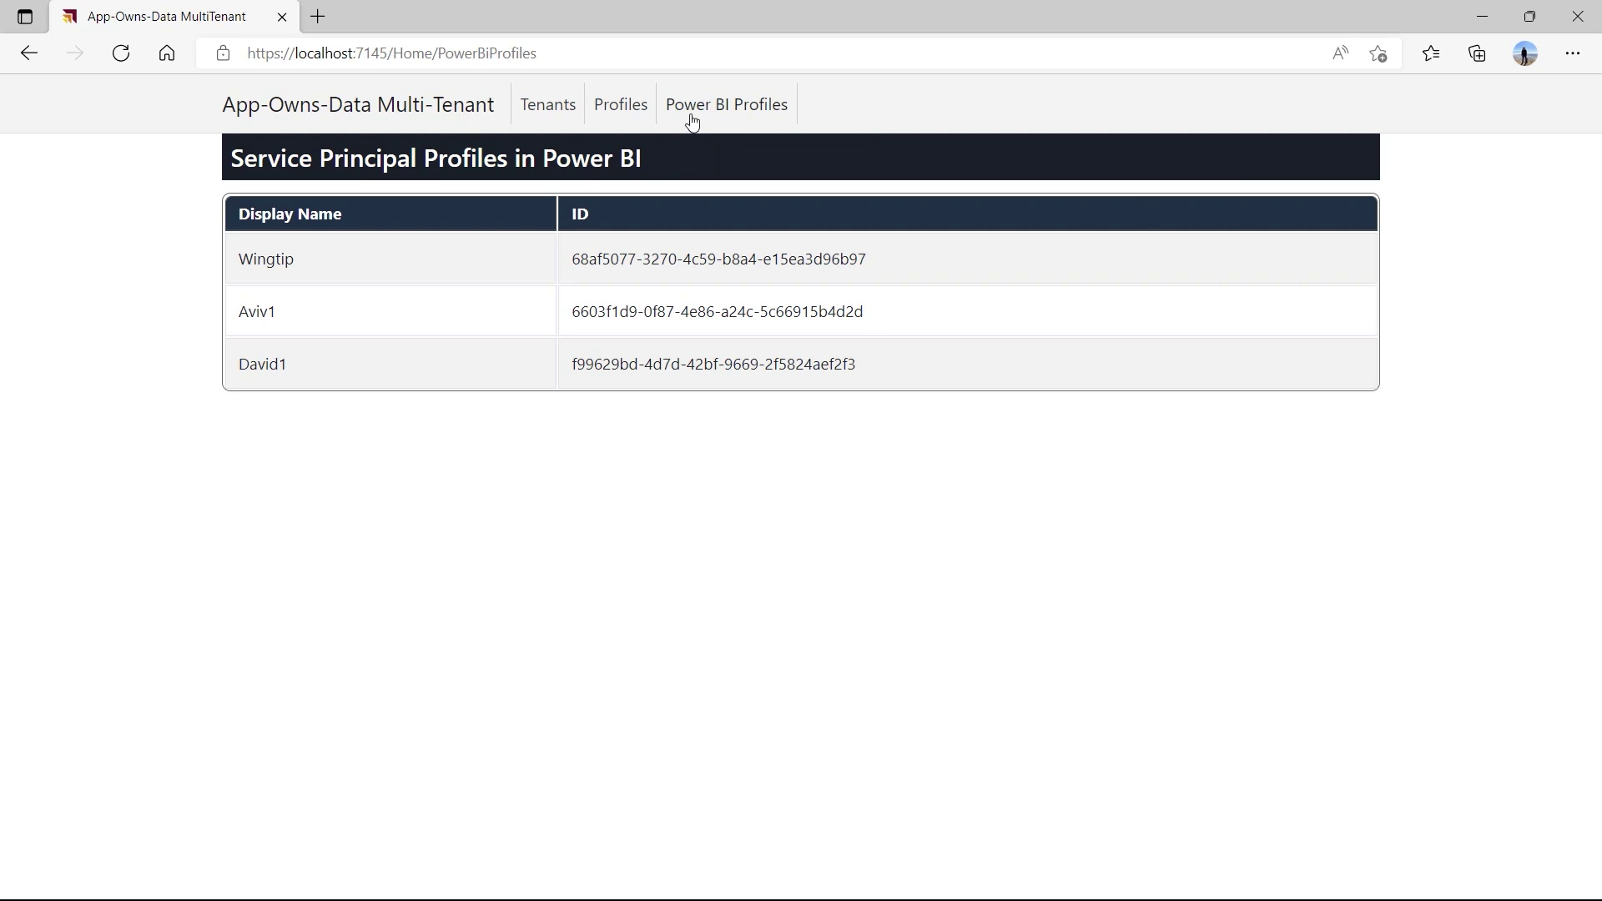
click(551, 109)
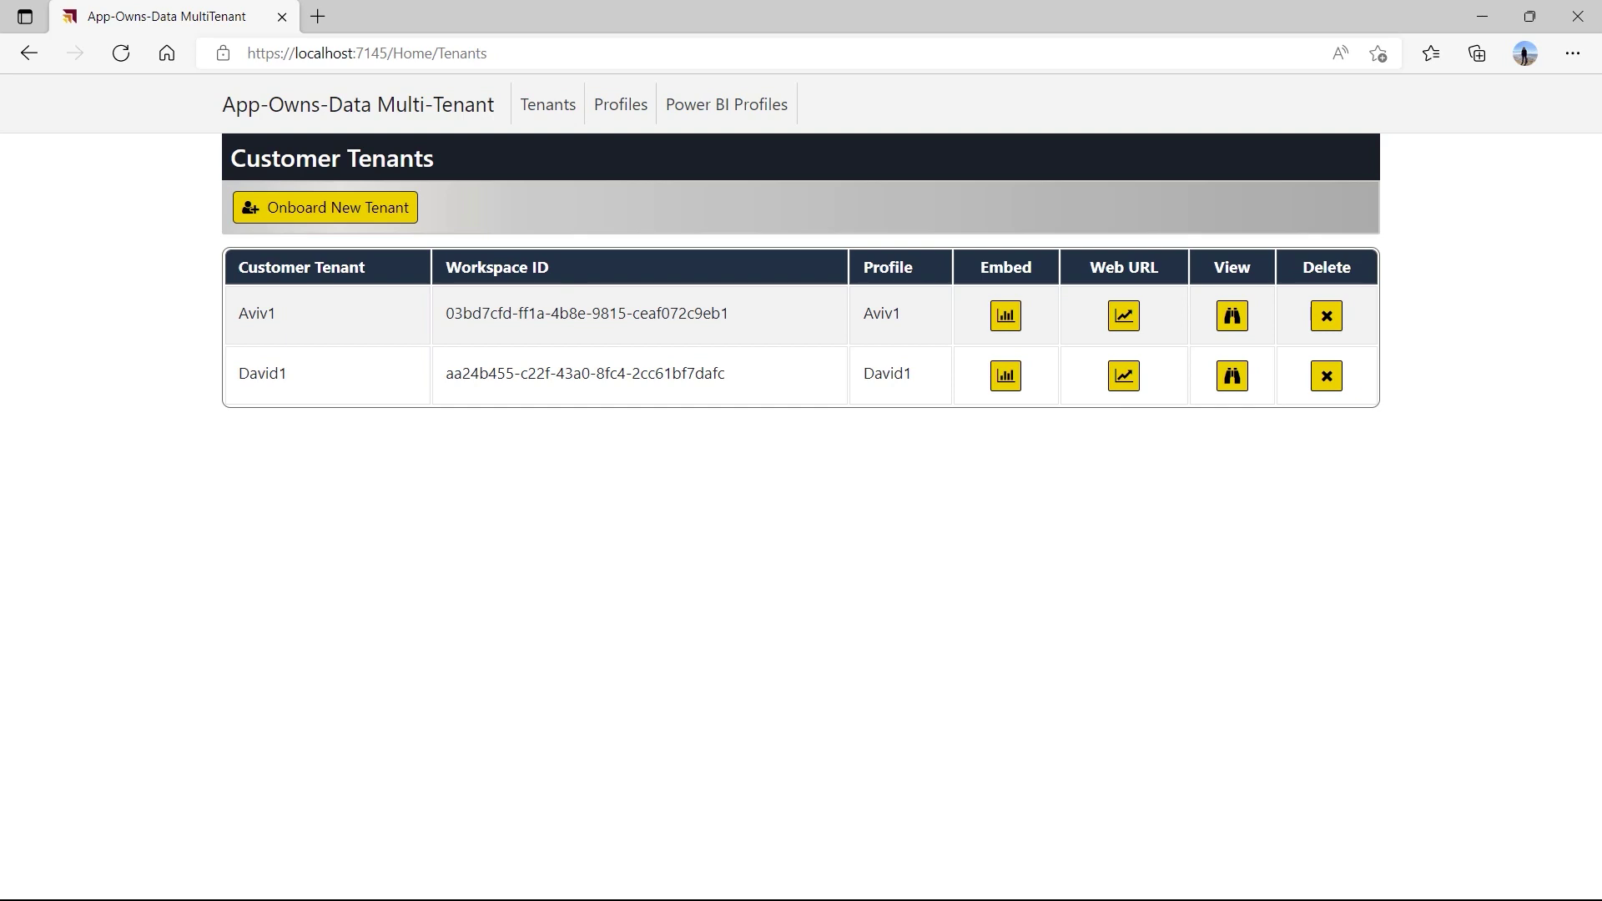
- View Aviv1's tenant details, return to the list, and open Aviv1's embedded Sales Report
click(1233, 317)
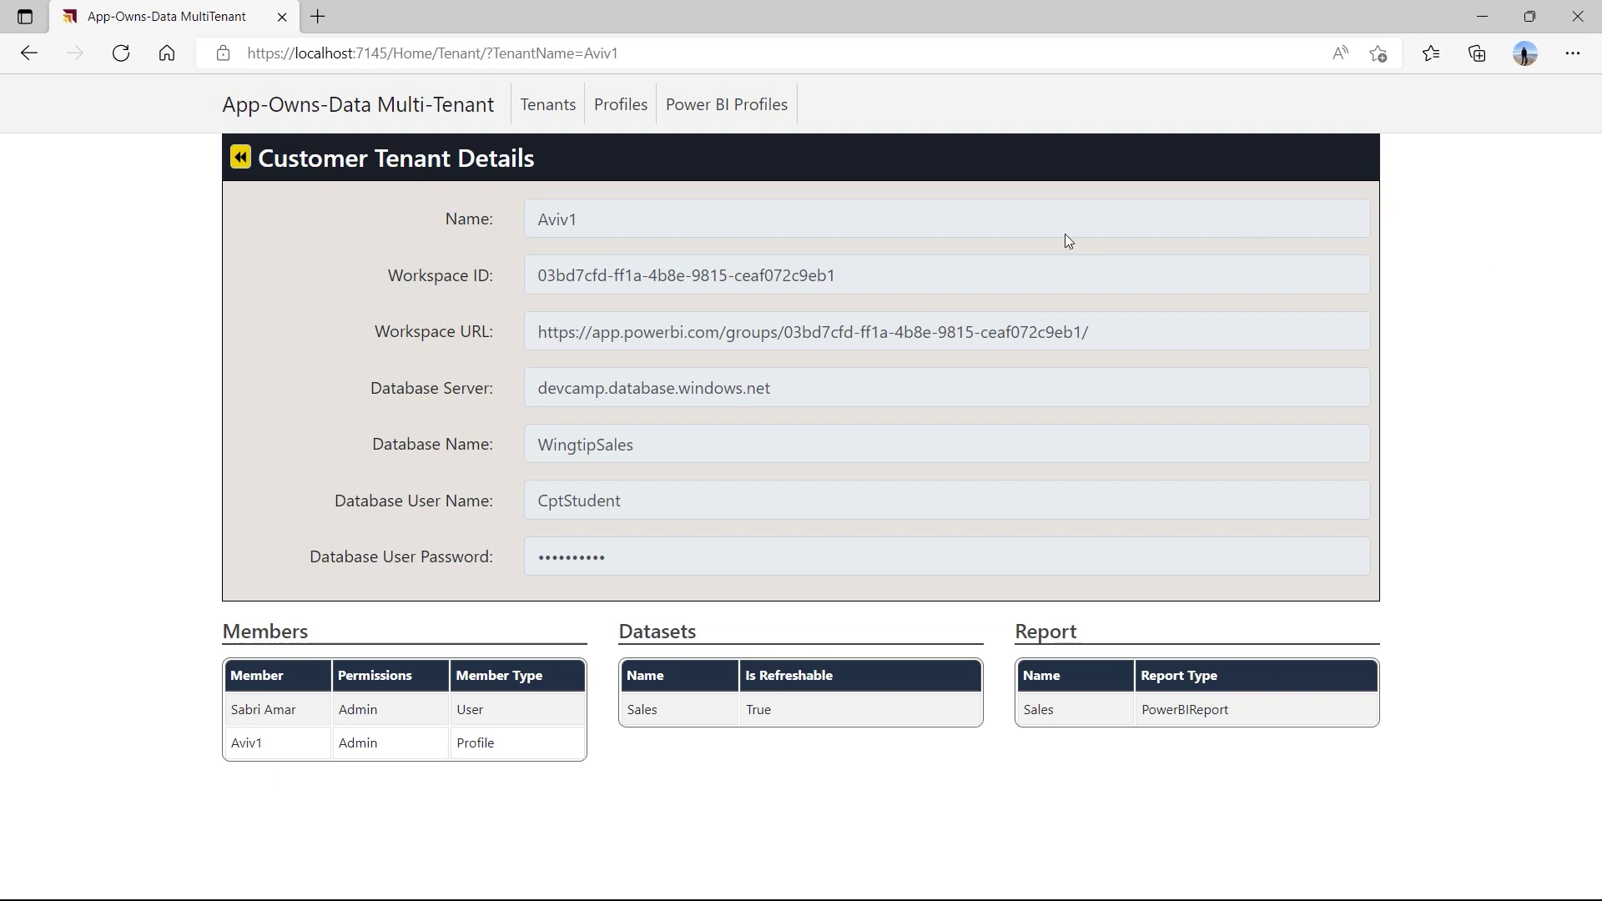
click(240, 160)
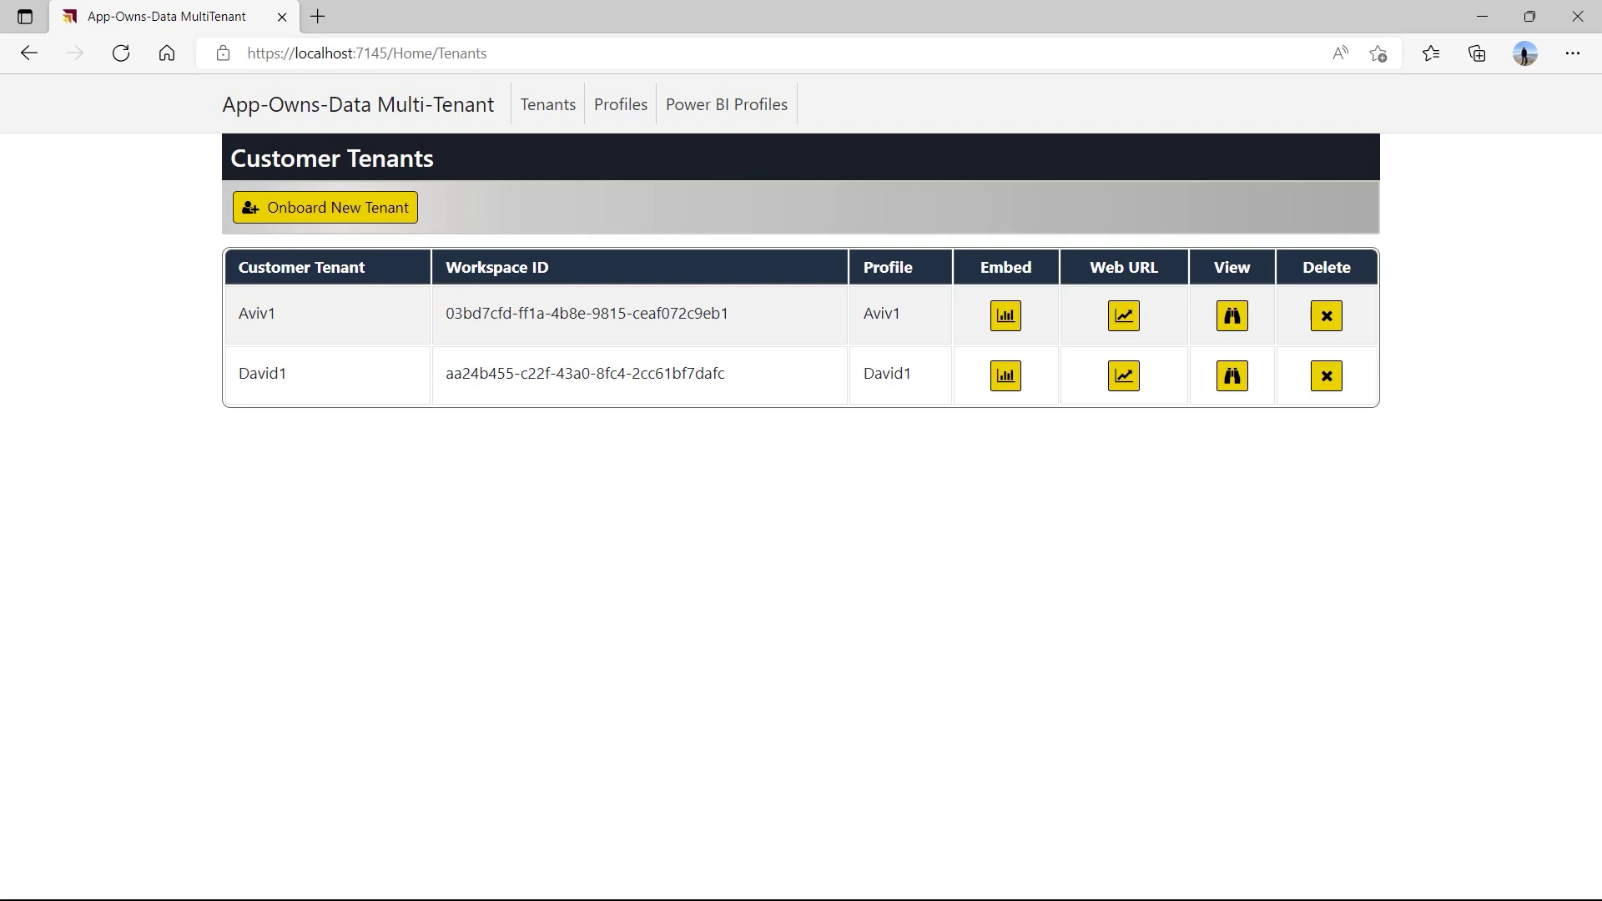
click(1006, 317)
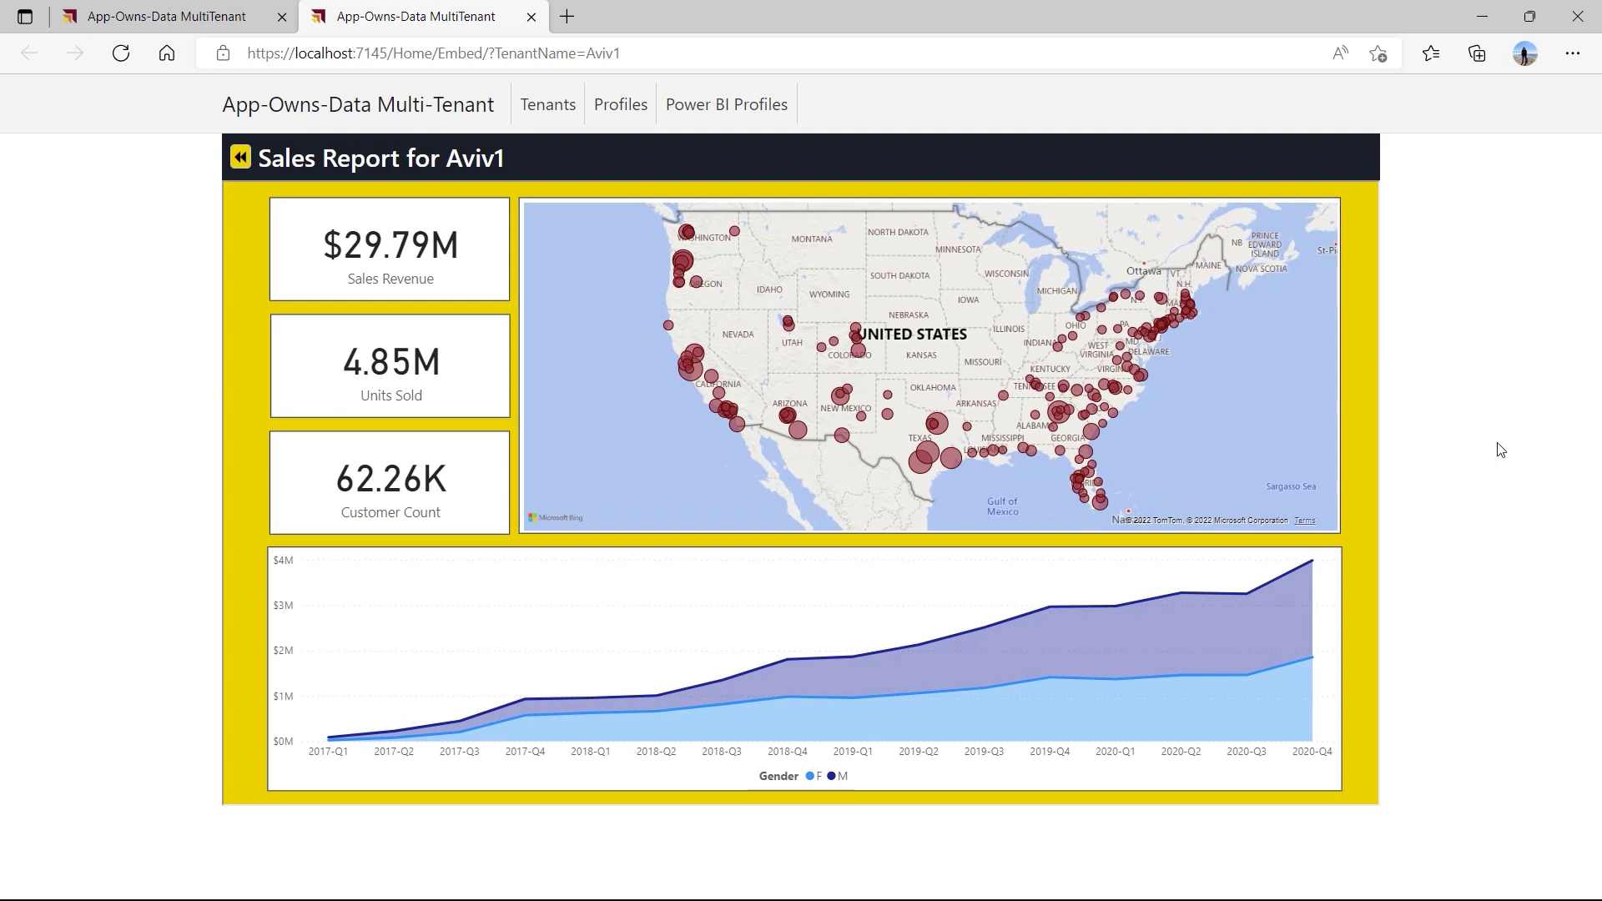
- Open David1's embedded sales report, then follow Aviv1's web URL from the tenants list
click(241, 157)
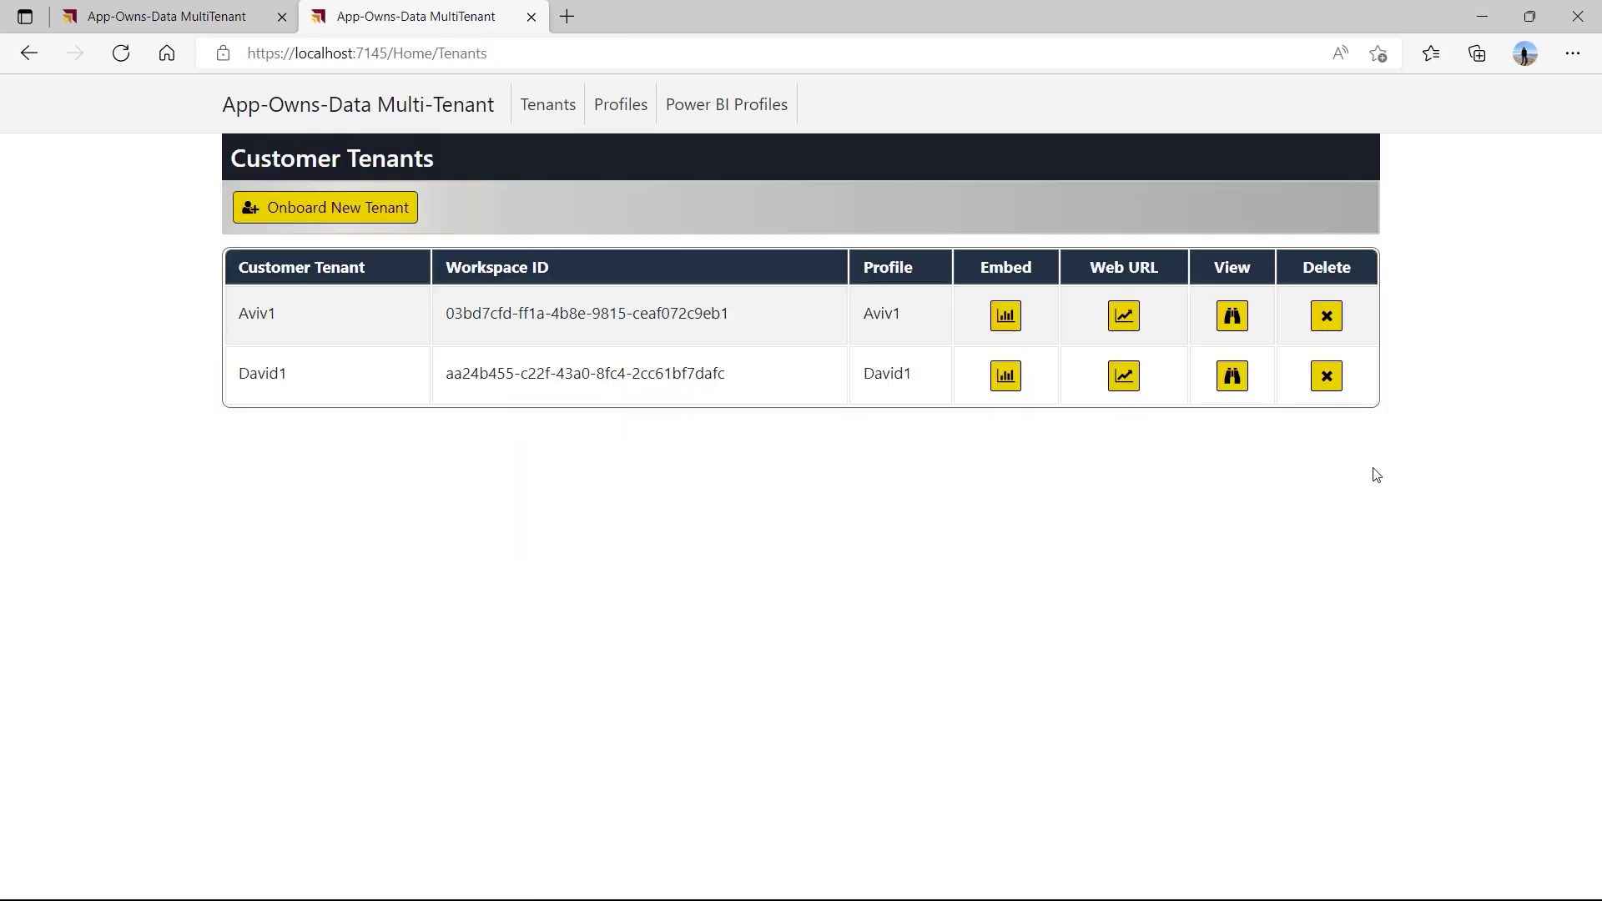
click(1005, 377)
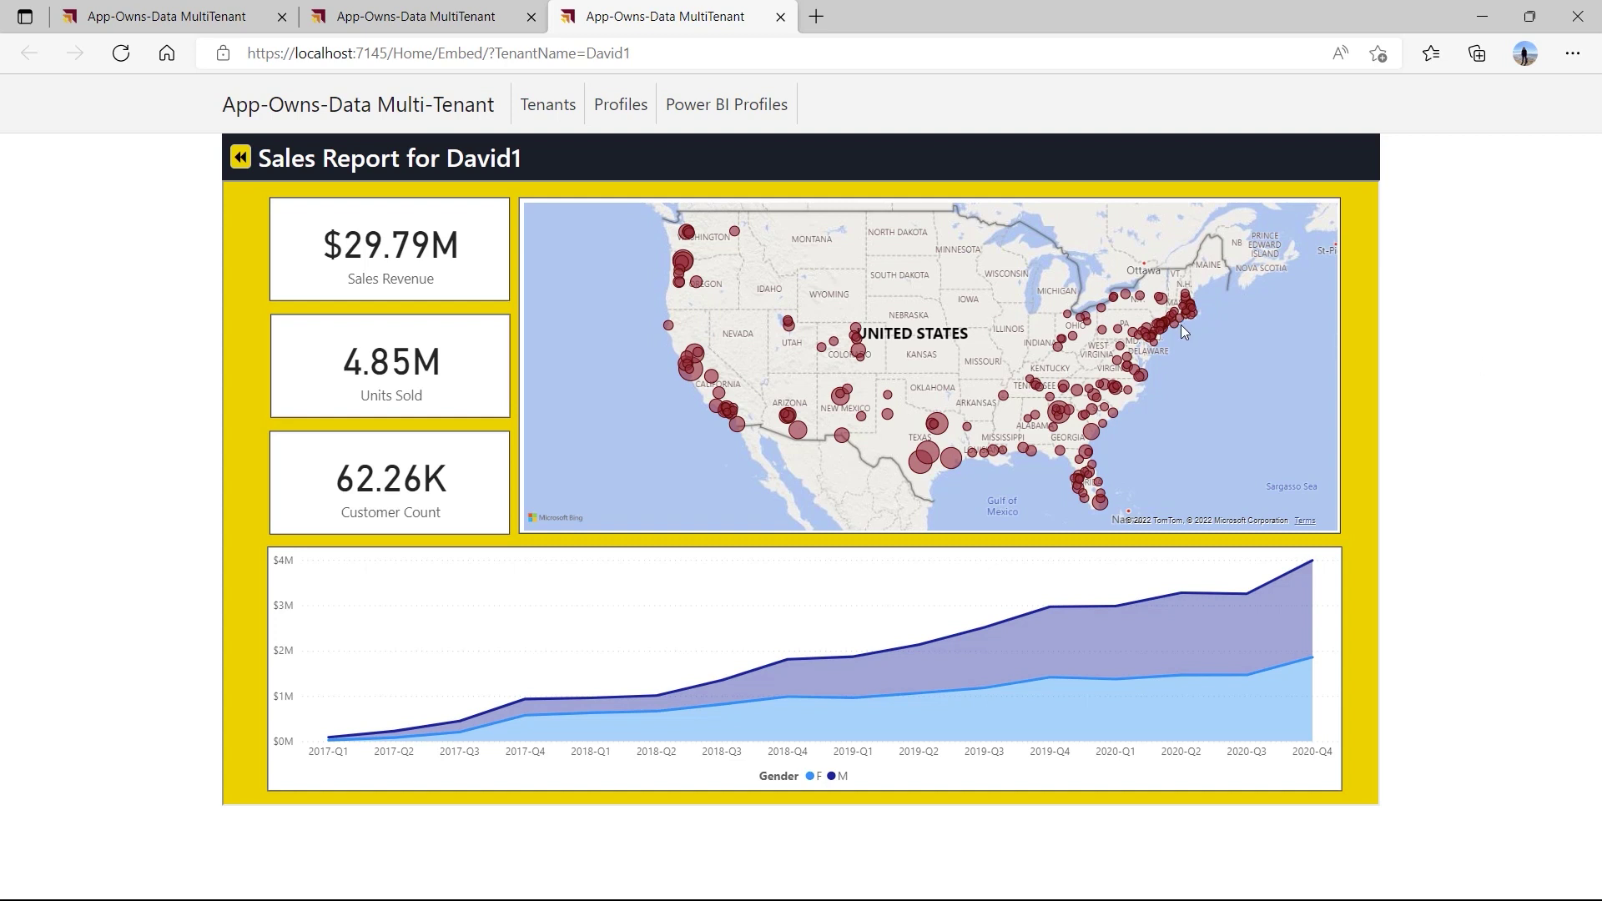
click(554, 115)
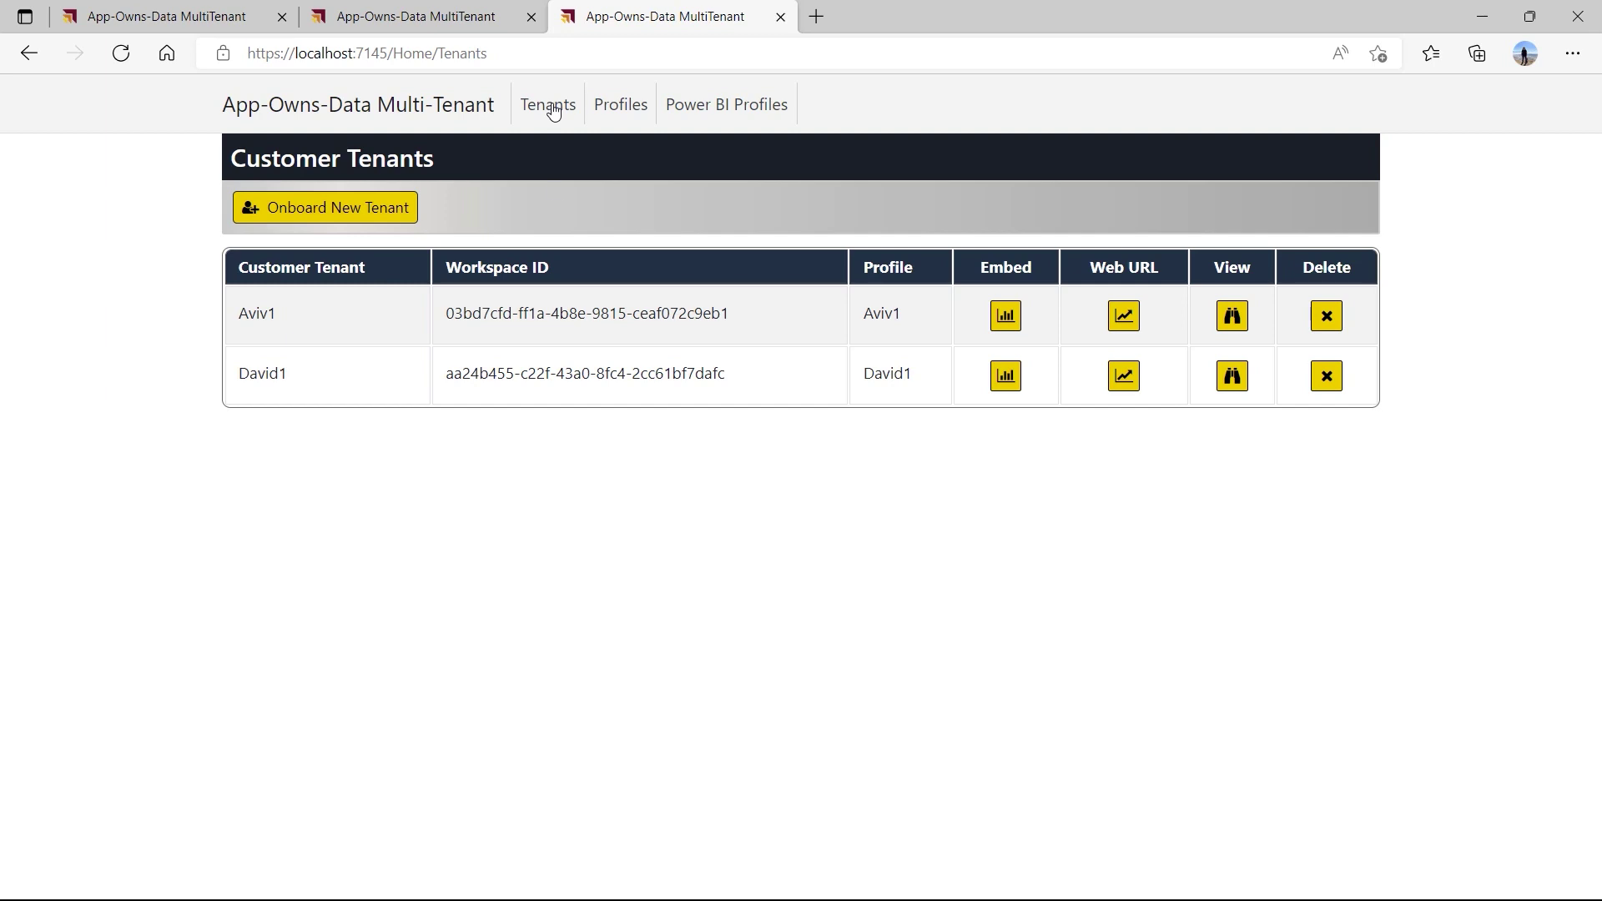
click(1124, 327)
- Sign in to Power BI and review Aviv1 workspace access, with the Aviv1 profile as Admin
click(1123, 325)
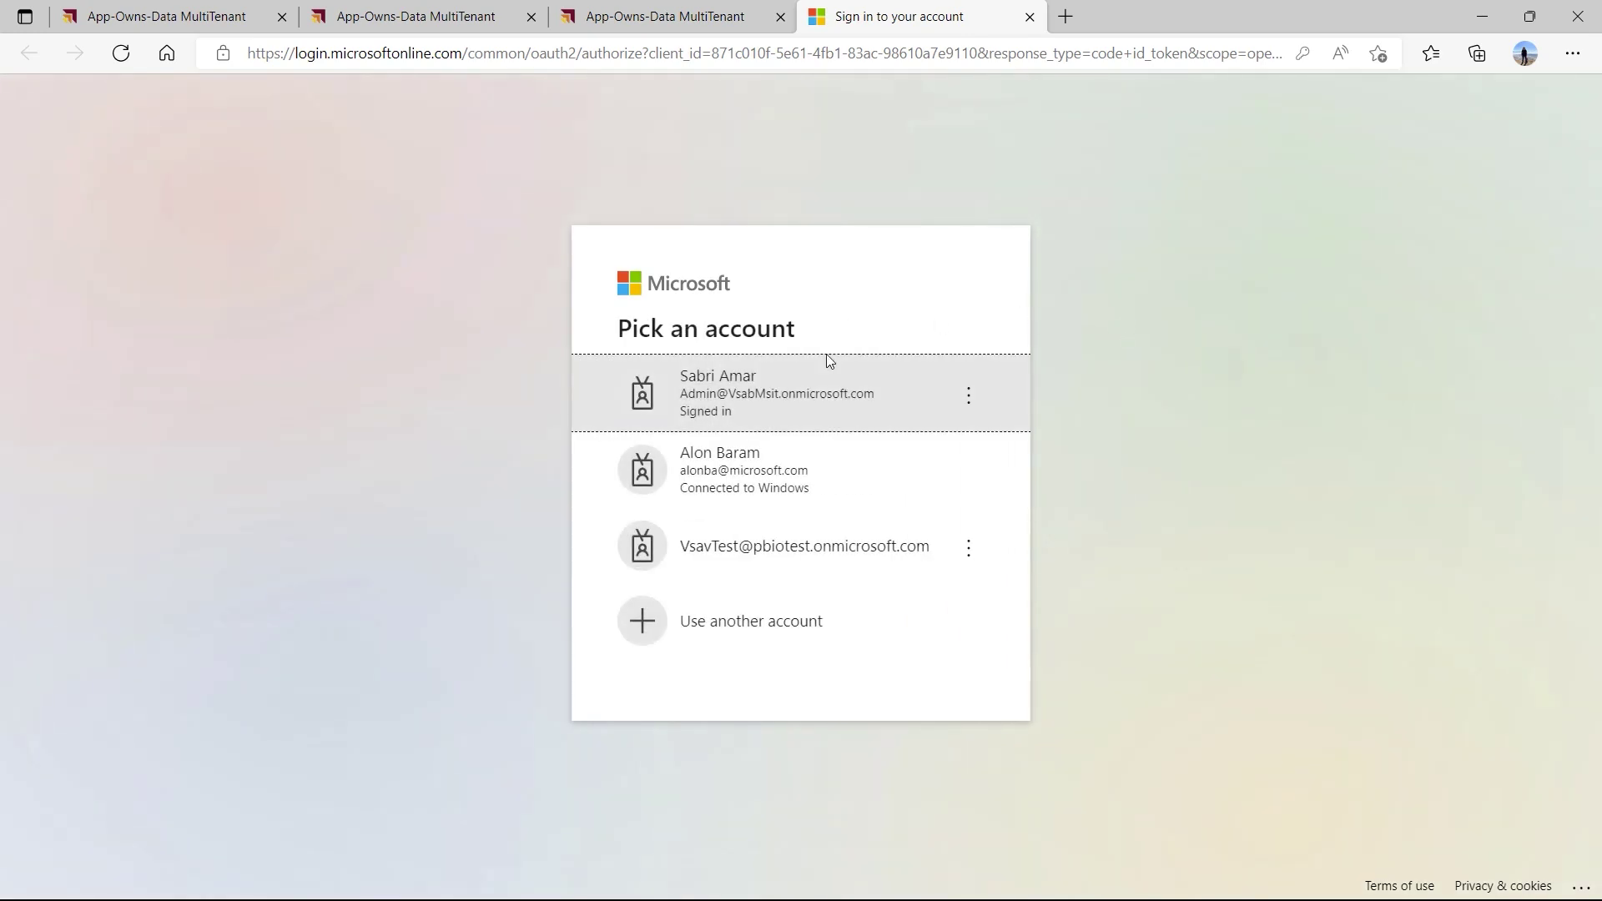
click(785, 384)
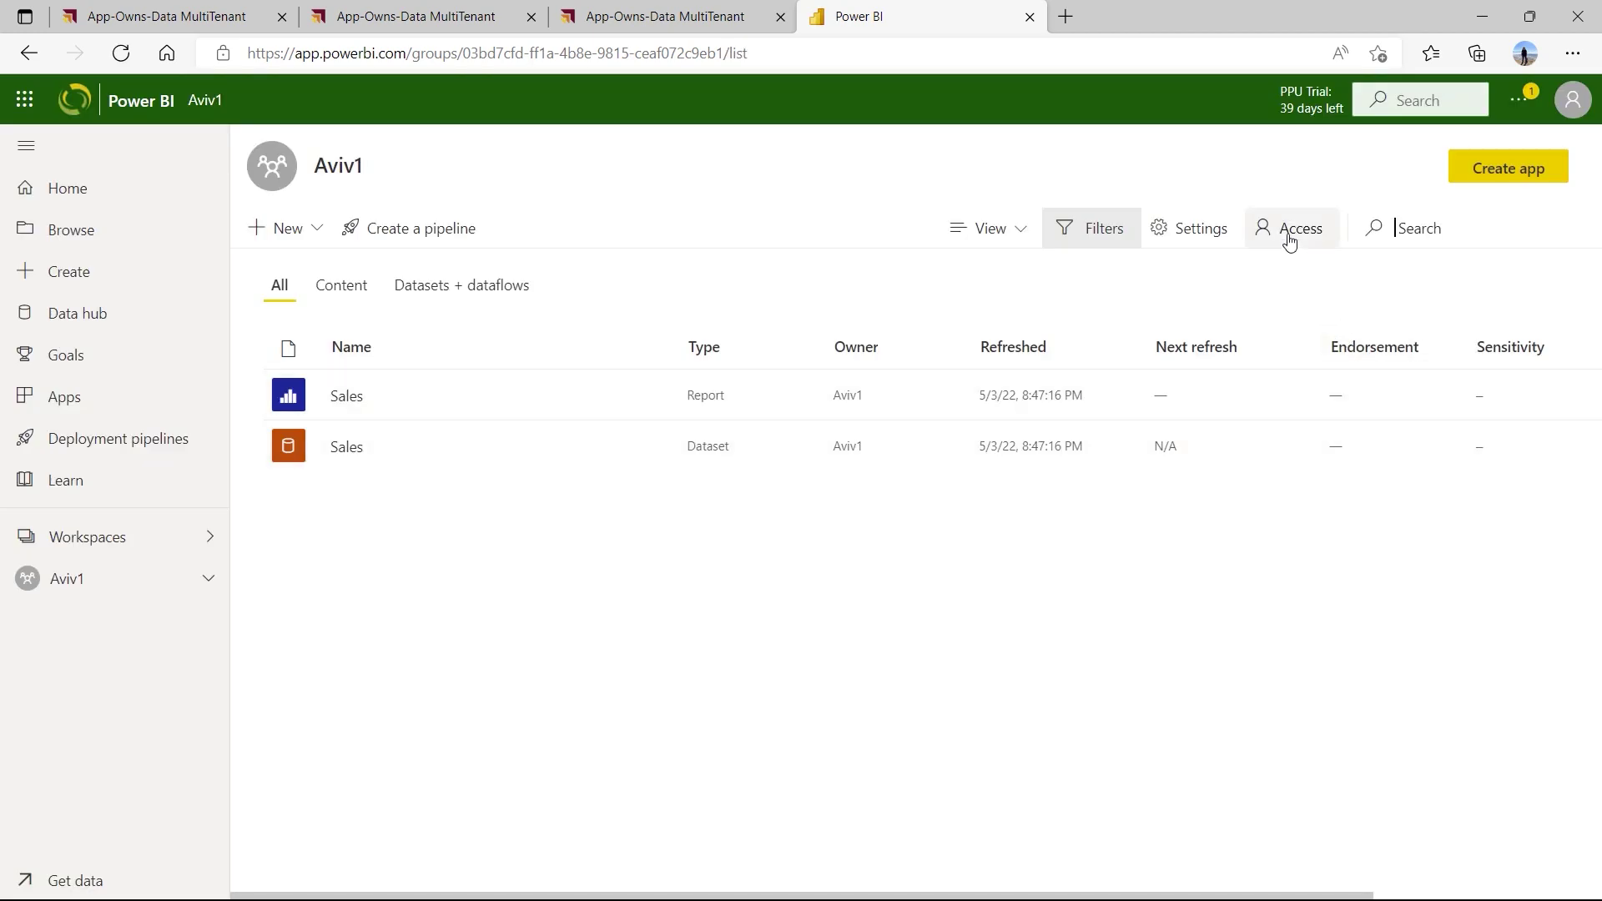
click(1289, 240)
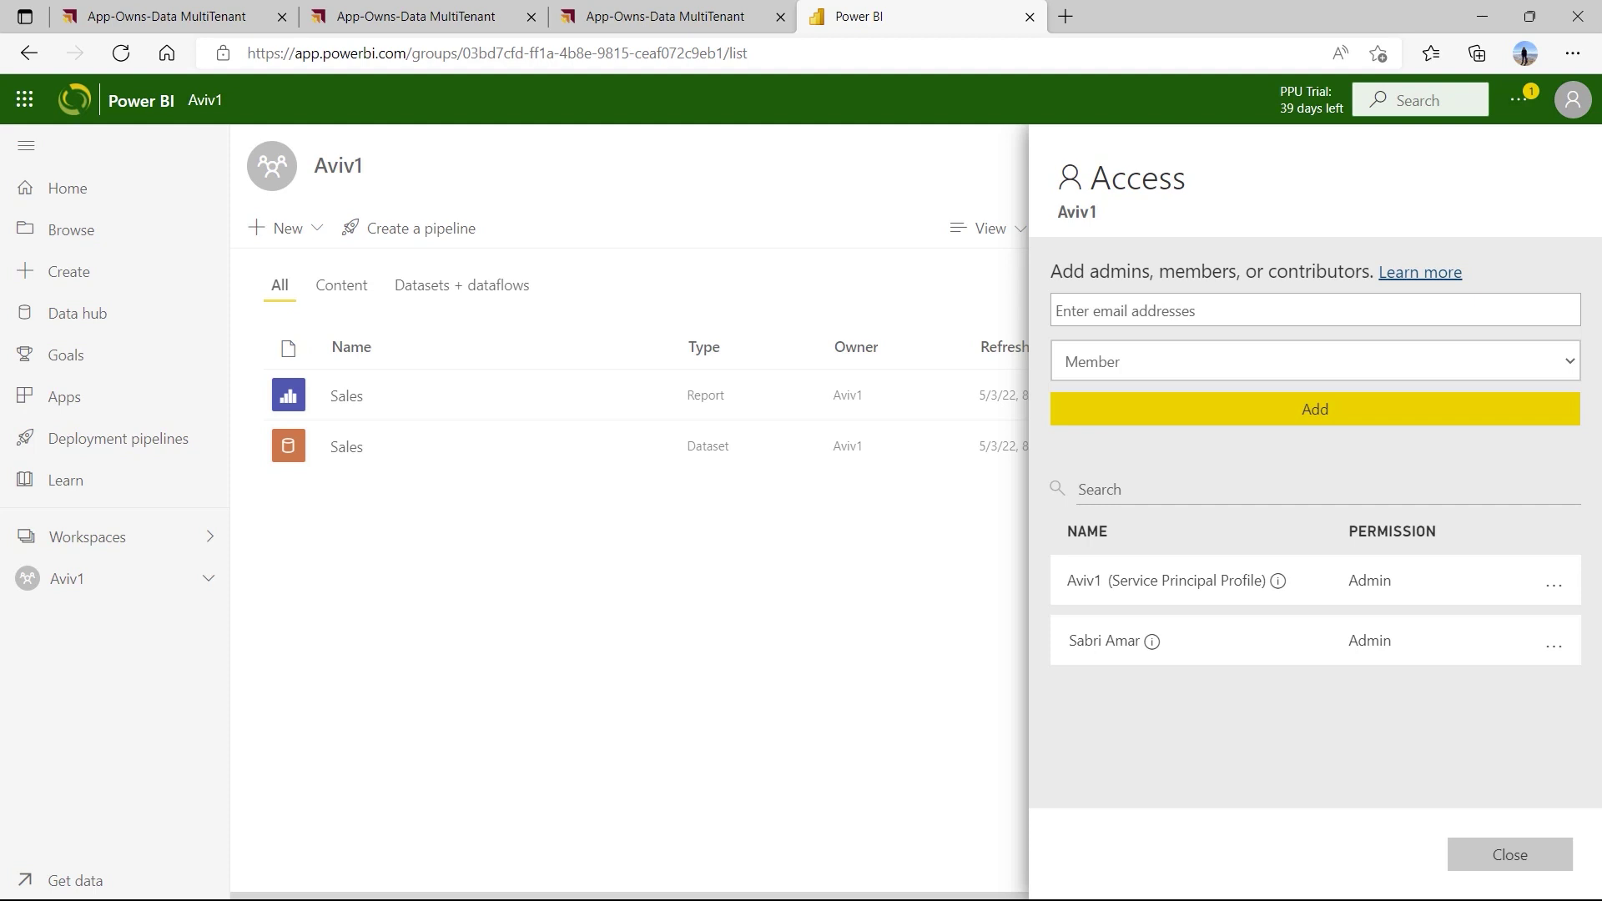
click(1541, 857)
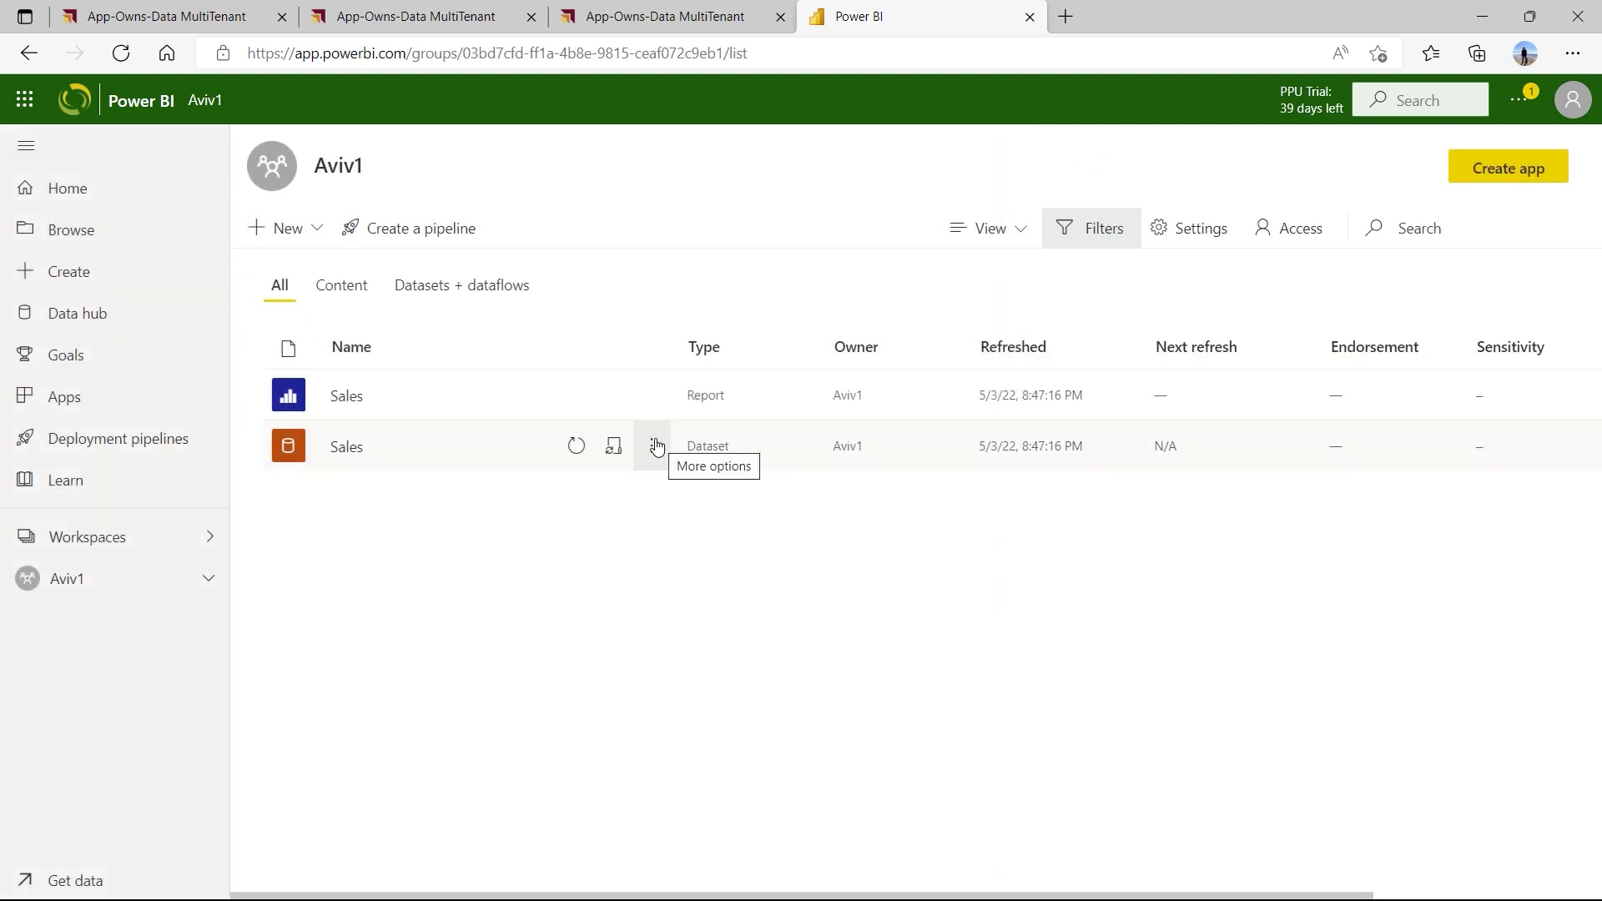
- Open the Sales dataset's settings and highlight the service principal profile object ID
click(652, 448)
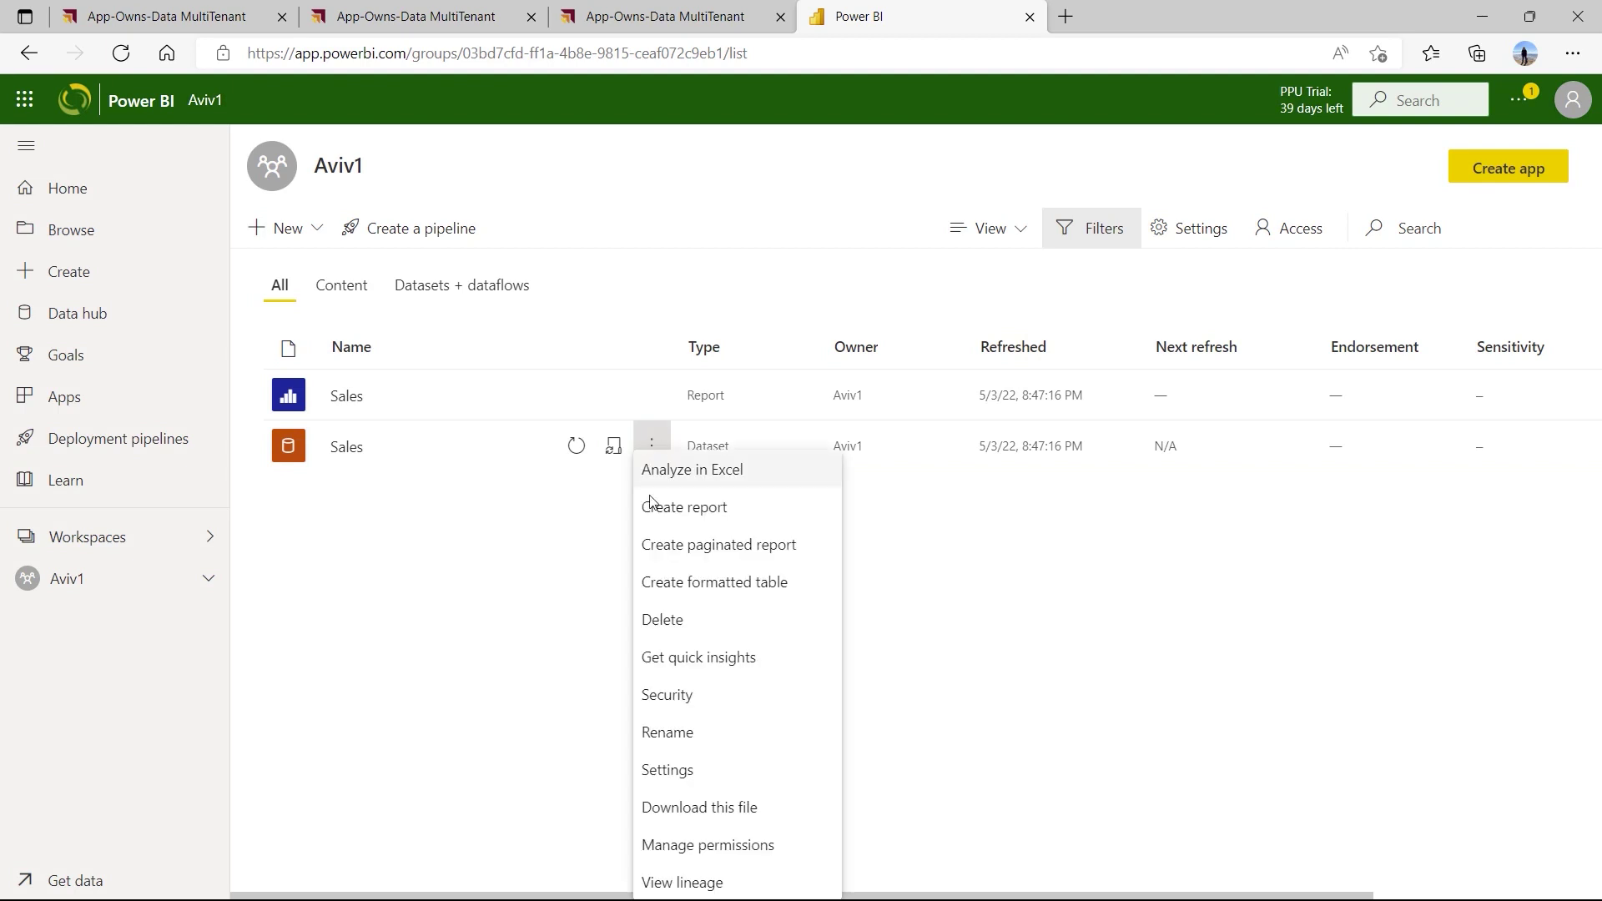
click(684, 772)
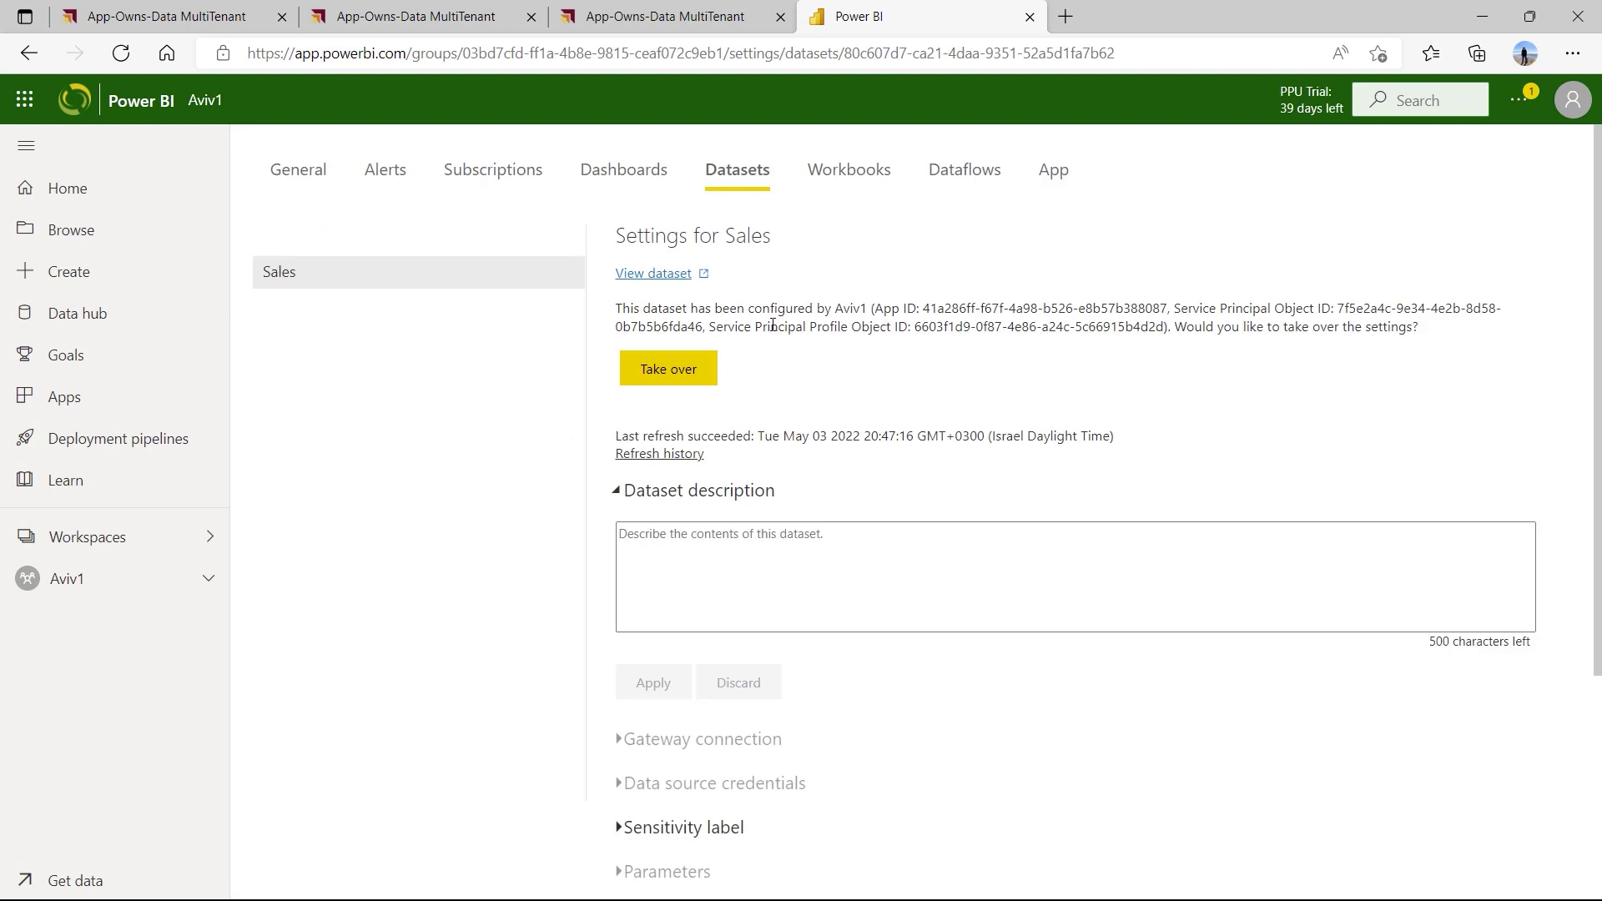
drag(709, 328, 1170, 330)
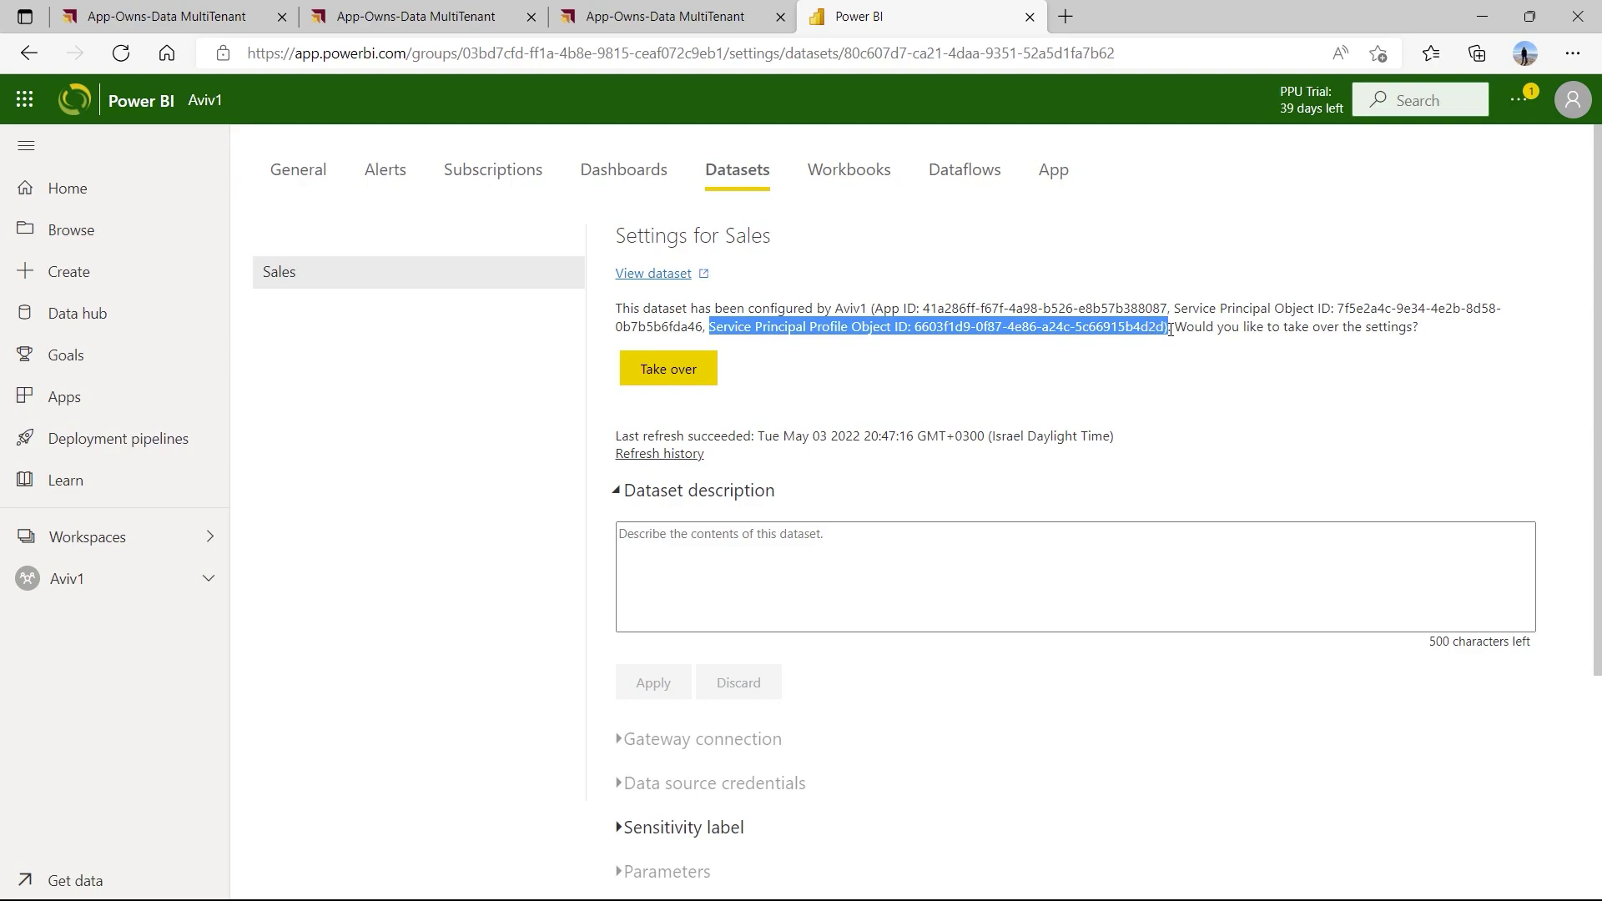